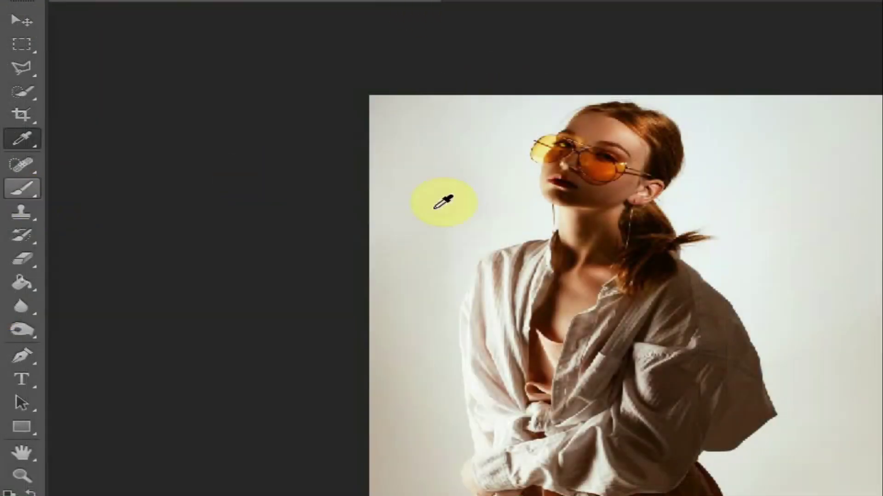
# Step: Select the woman's face, hair, neck and most of her shirt with the Quick Selection tool
pyautogui.click(21, 92)
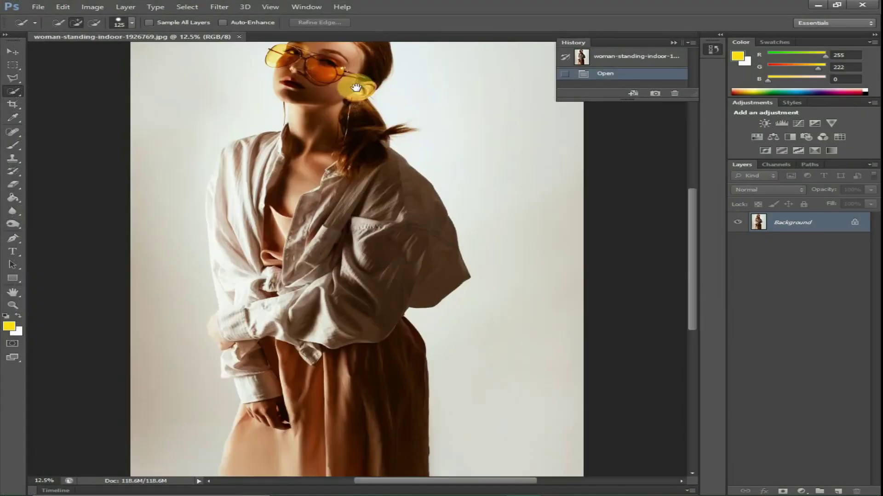
pyautogui.moveTo(357, 87); pyautogui.dragTo(350, 187)
pyautogui.scroll(1, 351, 188)
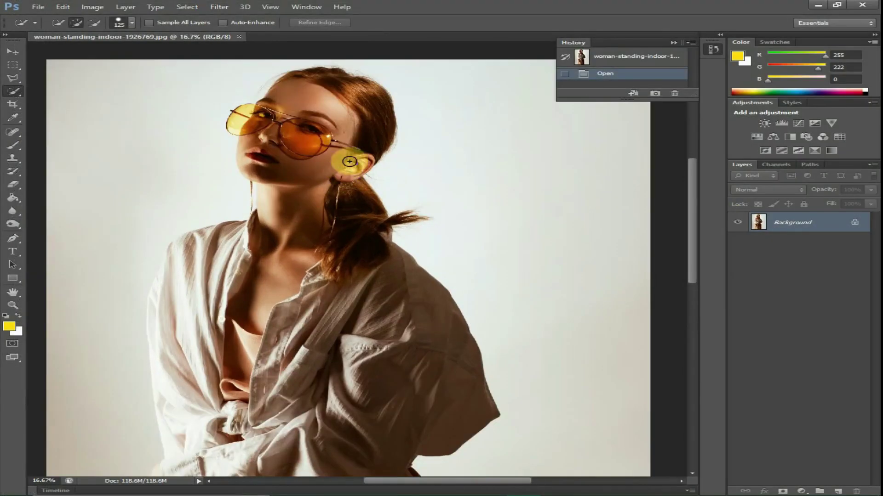
pyautogui.scroll(1, 347, 157)
pyautogui.moveTo(314, 108)
pyautogui.mouseDown()
pyautogui.moveTo(306, 119)
pyautogui.moveTo(309, 151)
pyautogui.mouseUp()
pyautogui.moveTo(301, 194)
pyautogui.mouseDown()
pyautogui.moveTo(291, 209)
pyautogui.moveTo(294, 296)
pyautogui.moveTo(256, 361)
pyautogui.moveTo(221, 361)
pyautogui.mouseUp()
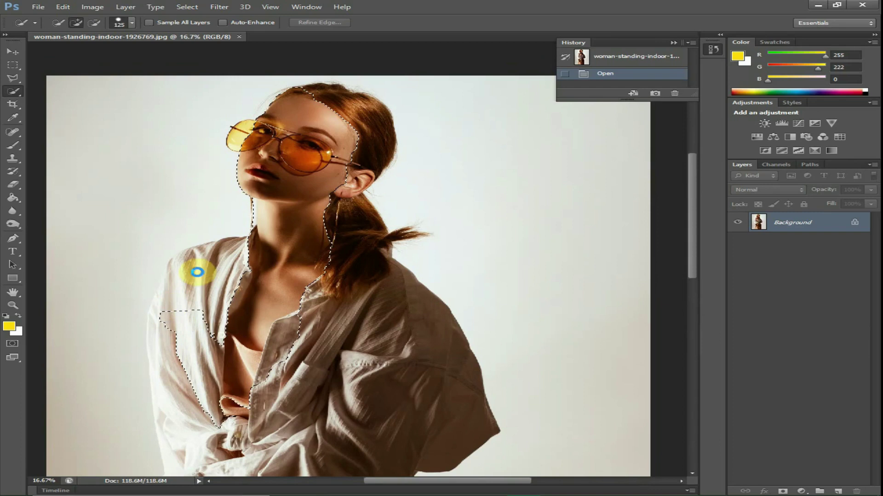
pyautogui.moveTo(211, 260); pyautogui.dragTo(194, 266)
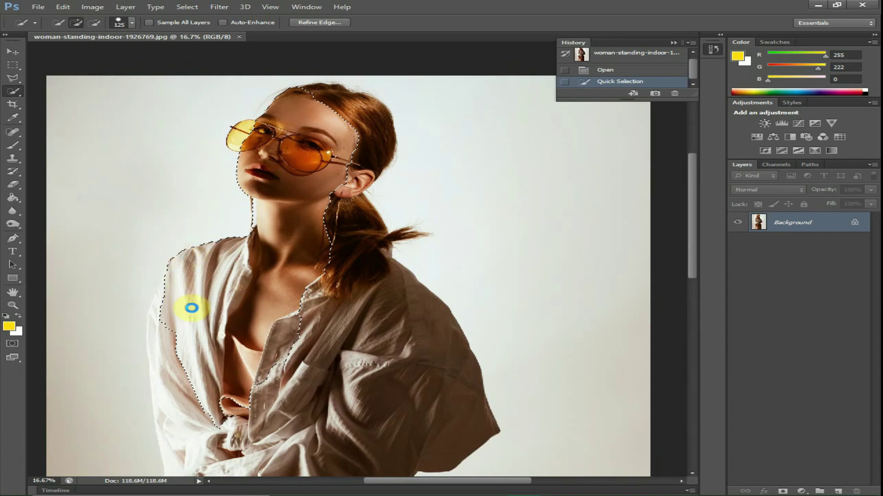
pyautogui.moveTo(185, 354)
pyautogui.mouseDown()
pyautogui.moveTo(218, 345)
pyautogui.moveTo(332, 353)
pyautogui.moveTo(398, 378)
pyautogui.moveTo(461, 433)
pyautogui.mouseUp()
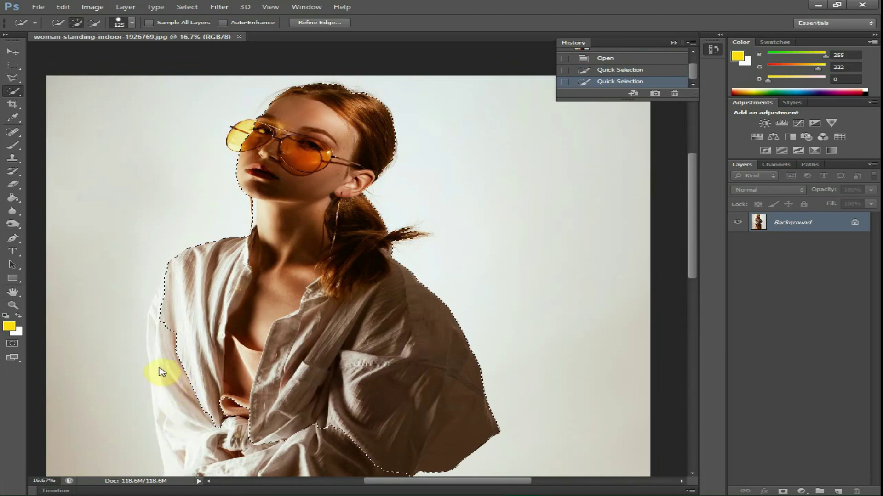
# Step: Extend the selection over the outer edge of the shirt's lighter sleeve, below the shoulder
pyautogui.moveTo(162, 373); pyautogui.dragTo(169, 373)
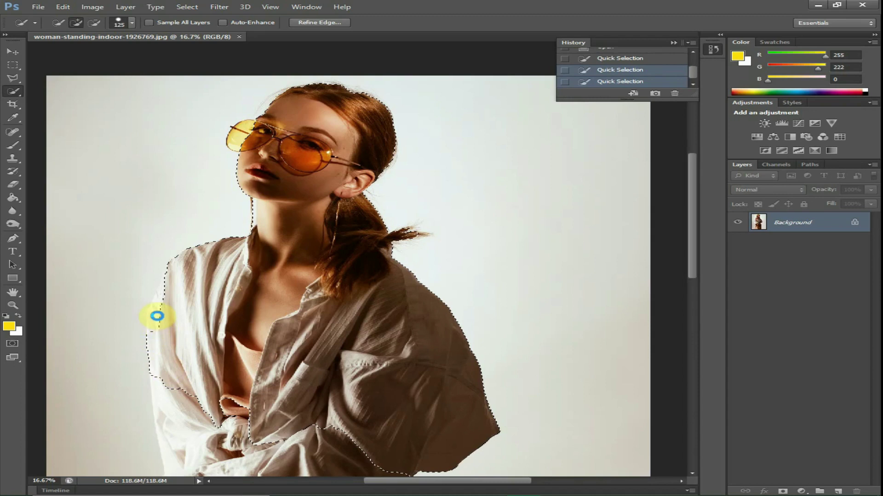
pyautogui.moveTo(154, 311); pyautogui.dragTo(153, 306)
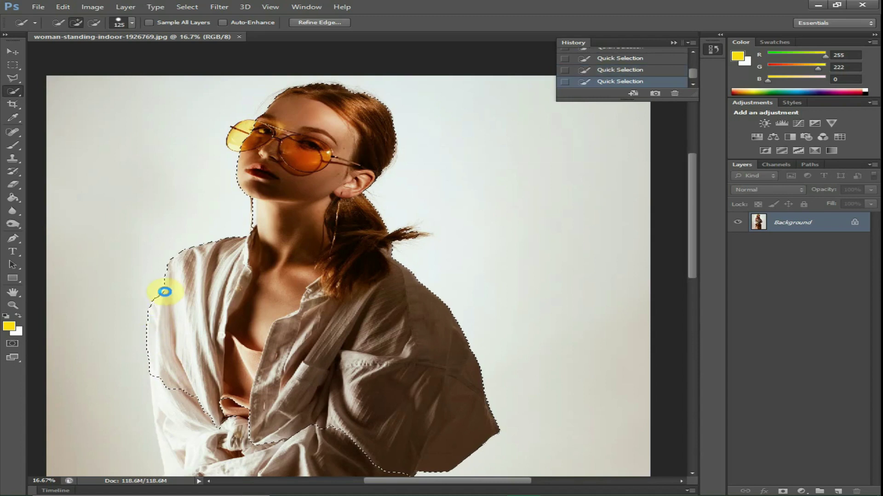
pyautogui.moveTo(163, 293); pyautogui.dragTo(164, 292)
pyautogui.moveTo(179, 331)
pyautogui.mouseDown()
pyautogui.moveTo(196, 406)
pyautogui.moveTo(220, 404)
pyautogui.moveTo(250, 374)
pyautogui.mouseUp()
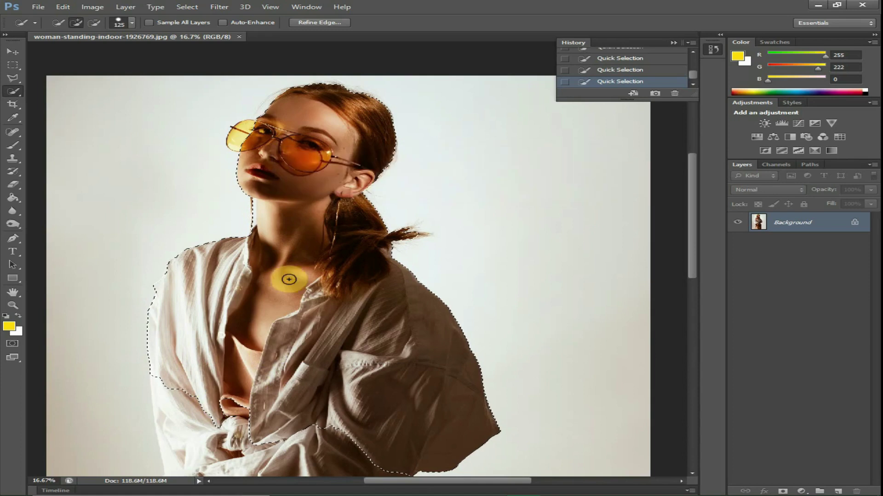
pyautogui.scroll(3, 291, 183)
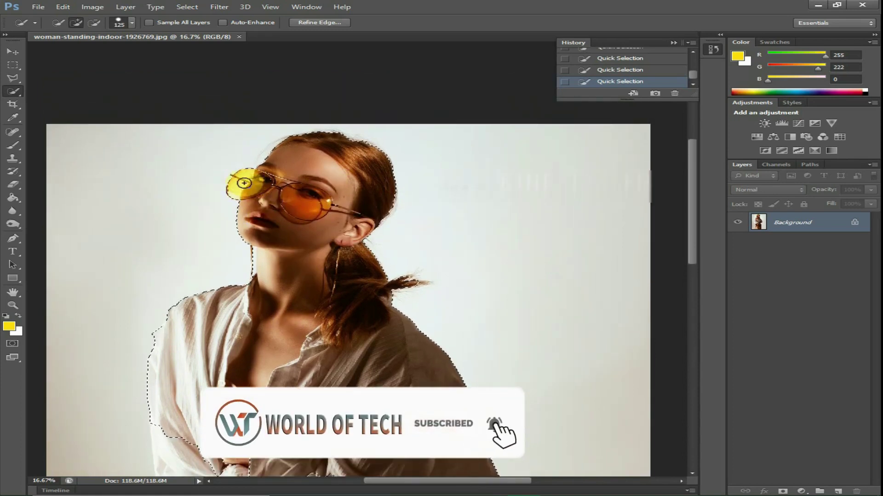
pyautogui.click(218, 198)
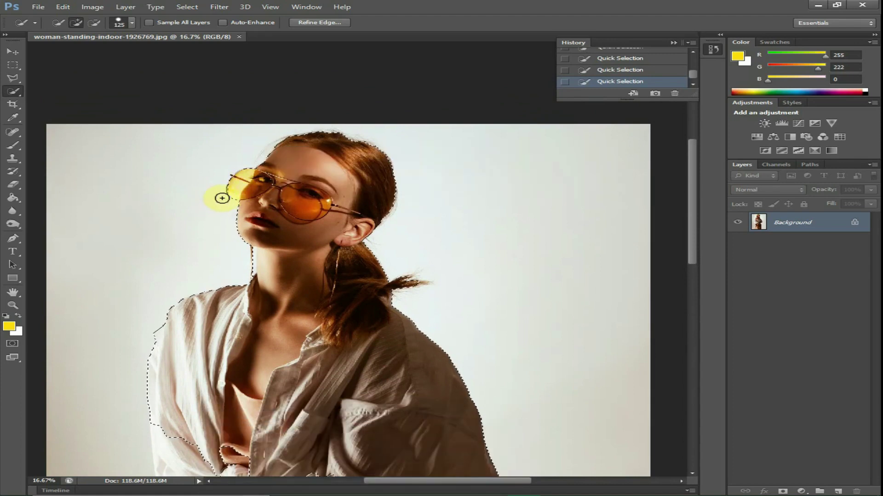
# Step: Subtract the background gap between the hanging earring and the neck below the chin from the selection
pyautogui.hotkey('ctrl', '+')
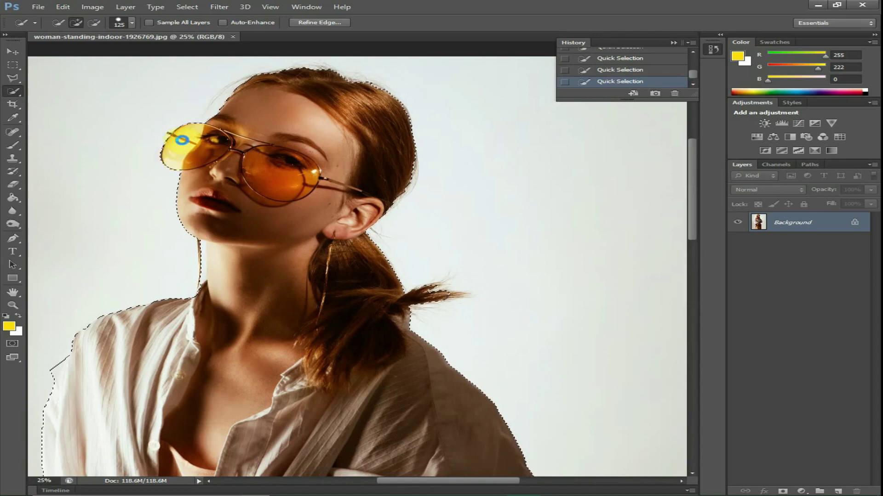
pyautogui.scroll(-2, 247, 187)
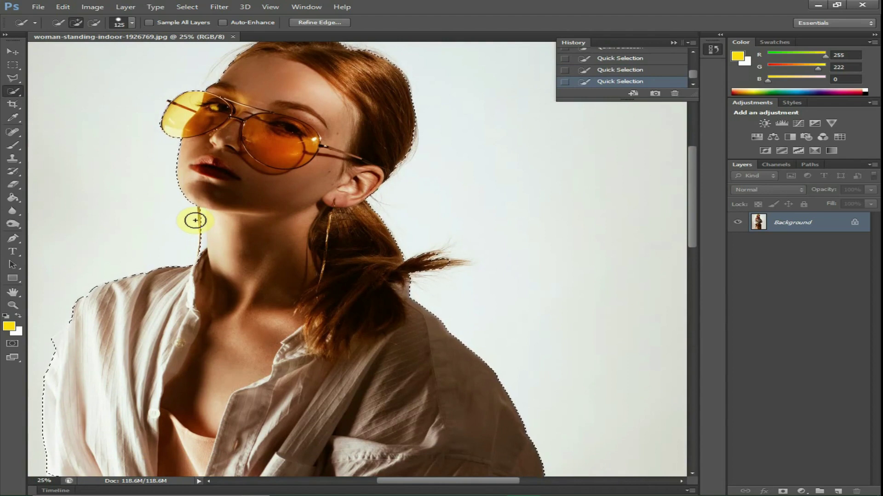
pyautogui.press('alt')
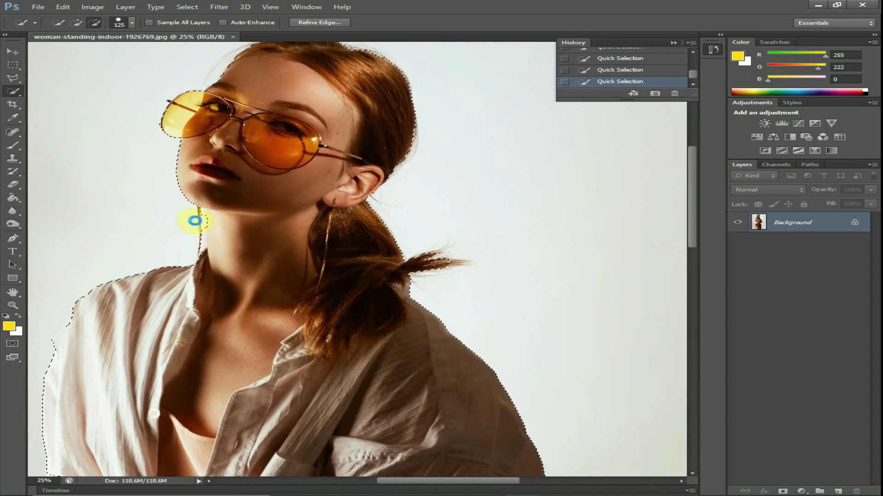
pyautogui.moveTo(198, 214); pyautogui.dragTo(193, 237)
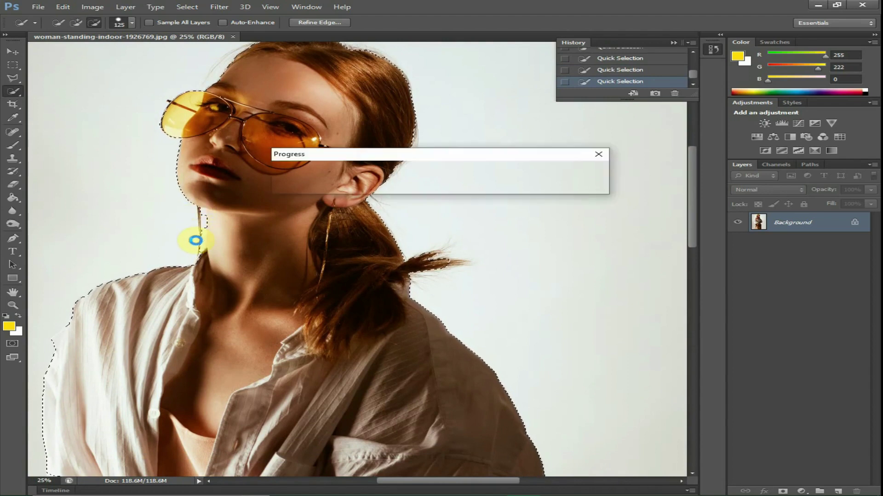
pyautogui.click(194, 235)
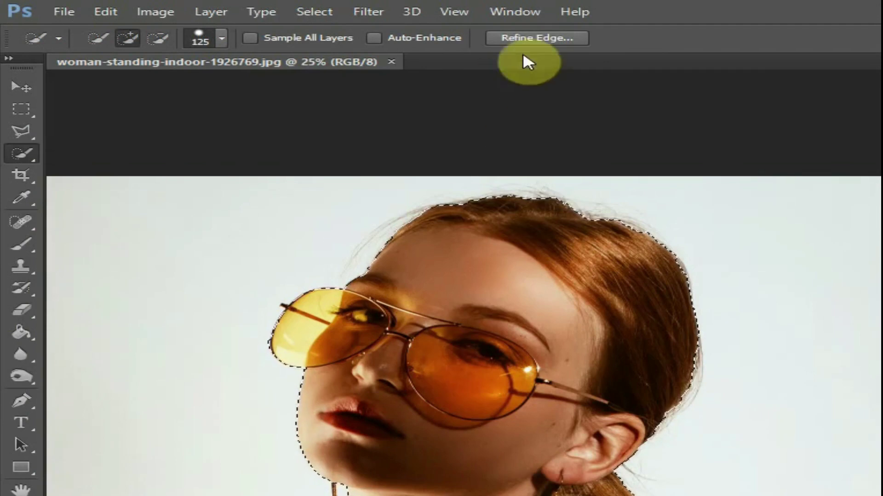
# Step: Open Refine Edge for the selection and set the refine brush size to 80
pyautogui.hotkey('ctrl', '-')
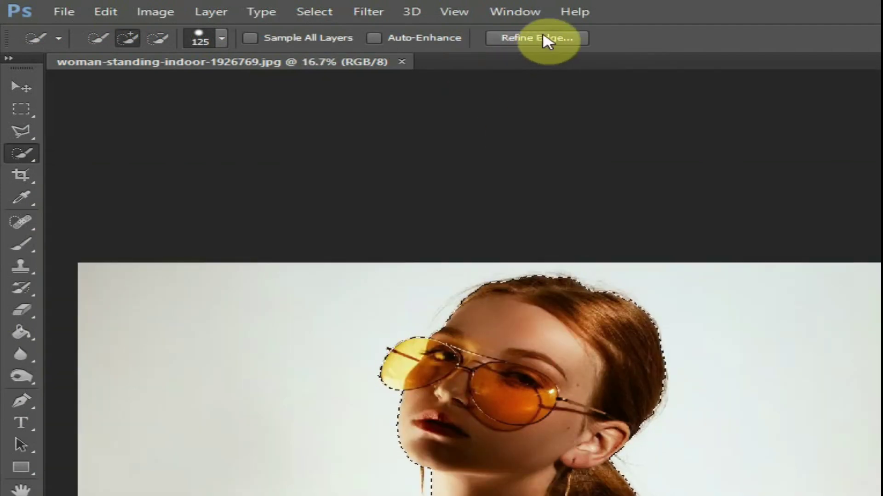
pyautogui.click(542, 40)
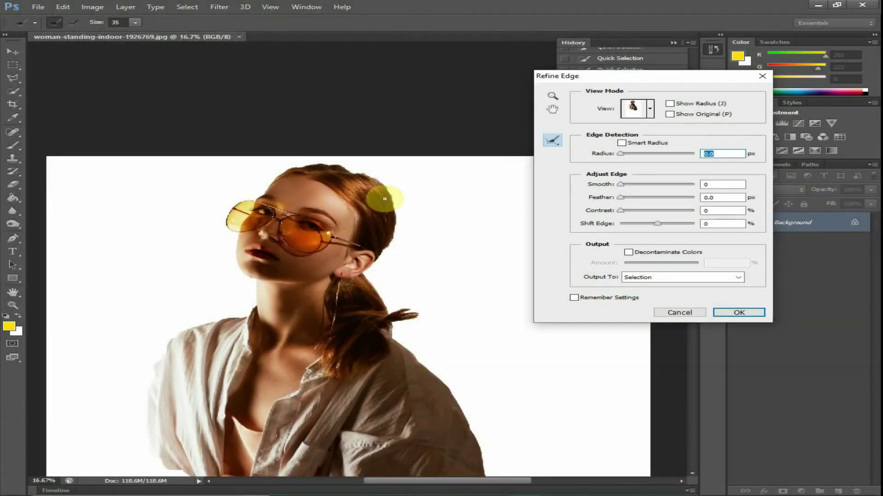
pyautogui.hotkey('ctrl', '+')
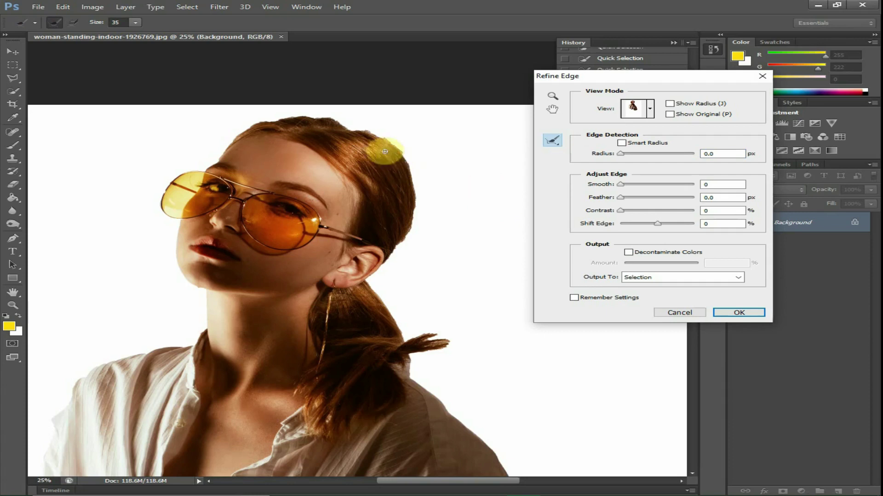
pyautogui.press(']')
pyautogui.press('[')
pyautogui.press('[')
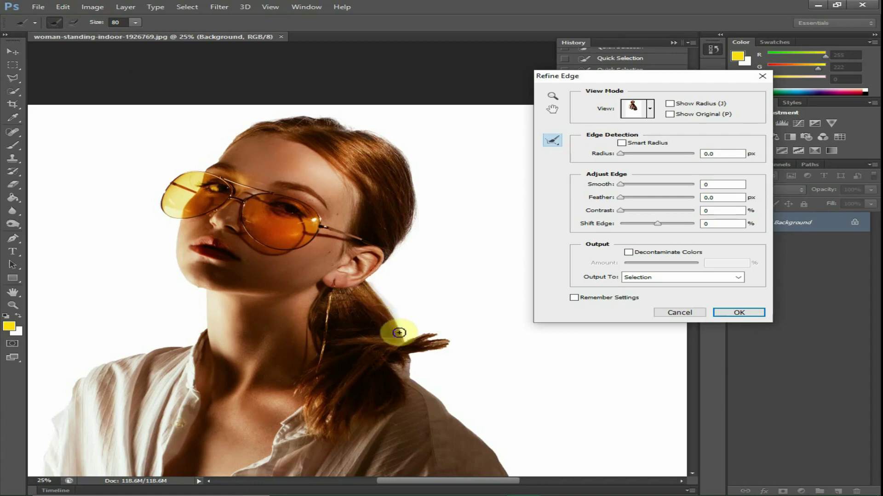
# Step: Refine the loose ponytail strands and the hair edge behind the ear, and apply the refinement as a selection
pyautogui.moveTo(430, 338); pyautogui.dragTo(446, 342)
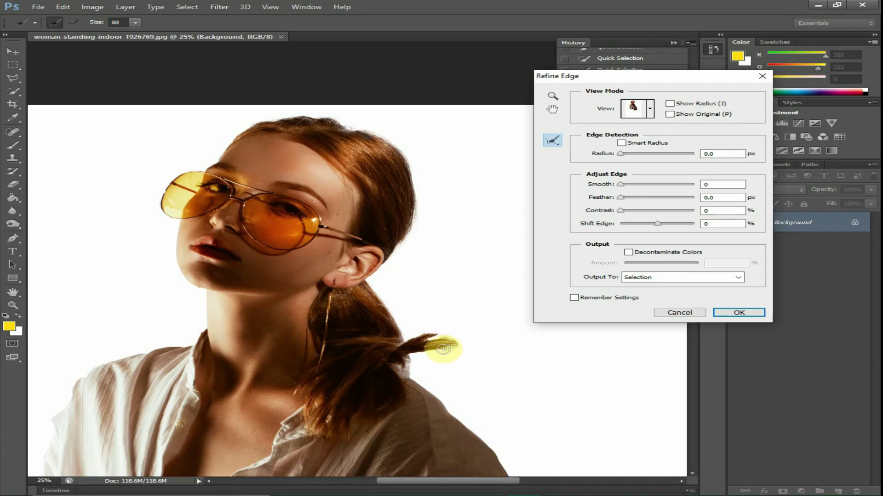
pyautogui.moveTo(468, 344)
pyautogui.mouseDown()
pyautogui.moveTo(409, 333)
pyautogui.moveTo(448, 352)
pyautogui.moveTo(434, 346)
pyautogui.moveTo(437, 329)
pyautogui.moveTo(421, 342)
pyautogui.moveTo(456, 329)
pyautogui.moveTo(446, 325)
pyautogui.moveTo(483, 335)
pyautogui.moveTo(482, 342)
pyautogui.moveTo(425, 345)
pyautogui.moveTo(463, 355)
pyautogui.moveTo(406, 364)
pyautogui.mouseUp()
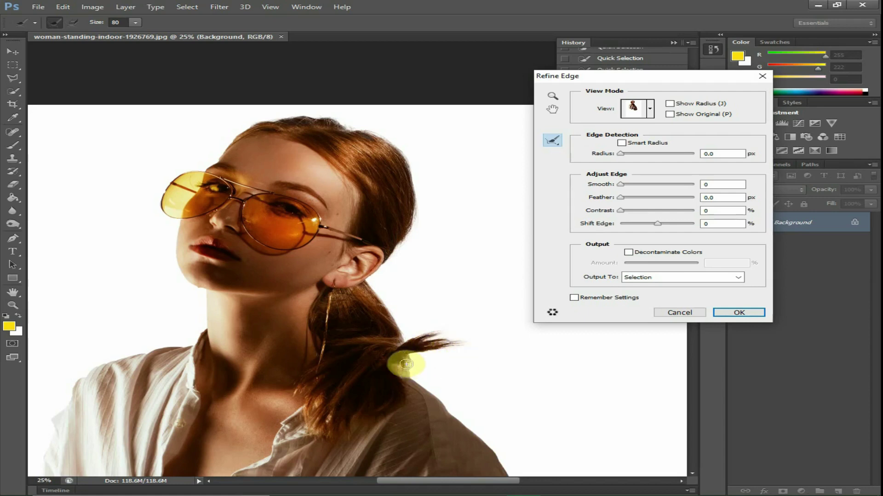
pyautogui.scroll(-3, 354, 325)
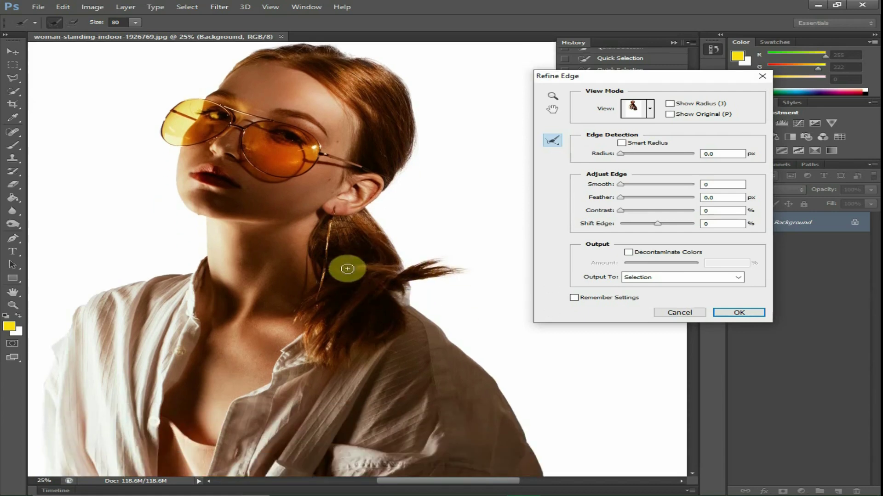
pyautogui.moveTo(369, 212)
pyautogui.mouseDown()
pyautogui.moveTo(380, 191)
pyautogui.moveTo(363, 211)
pyautogui.moveTo(374, 207)
pyautogui.mouseUp()
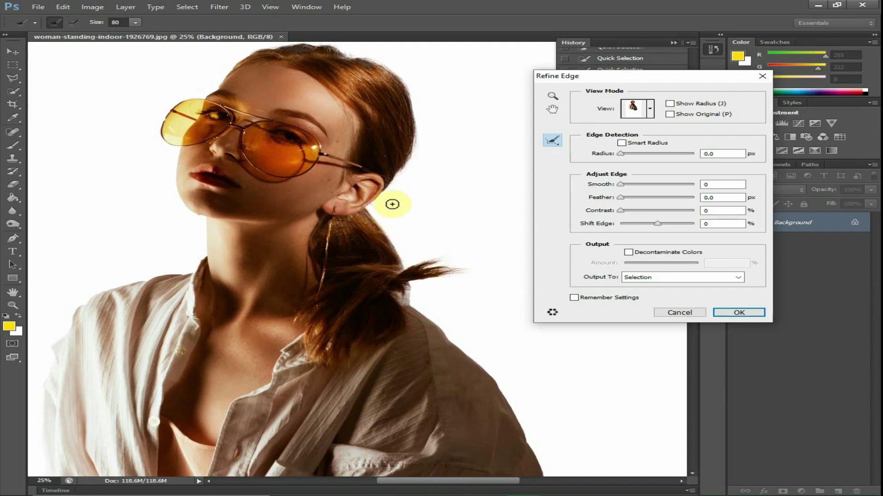
pyautogui.scroll(-3, 240, 203)
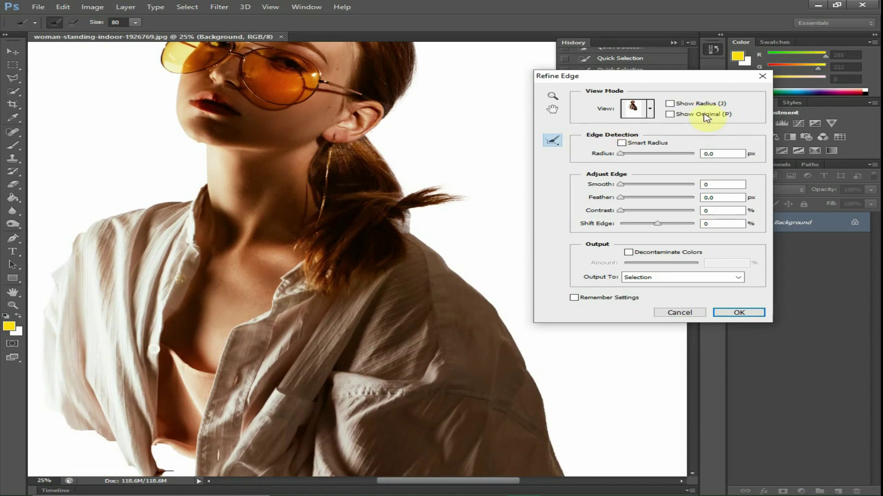
pyautogui.click(739, 313)
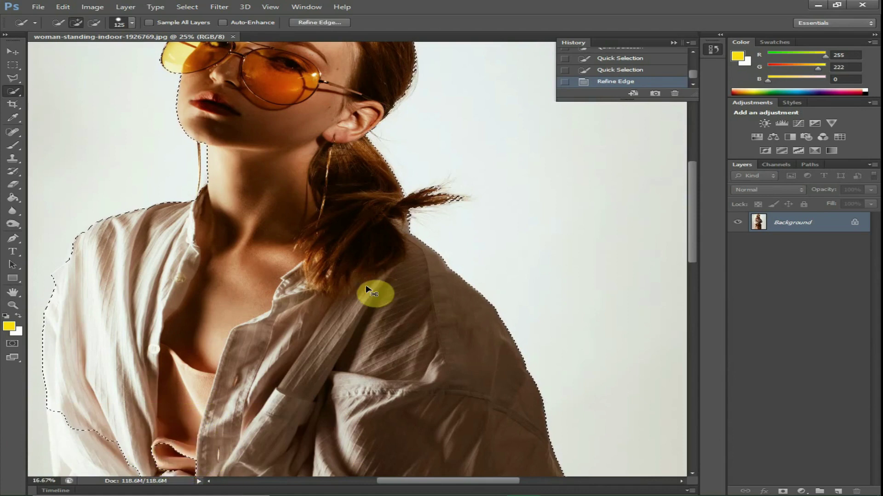
# Step: Open the blank white Unsplash image from the Desktop as a second document
pyautogui.hotkey('ctrl', '-')
pyautogui.hotkey('ctrl', '-')
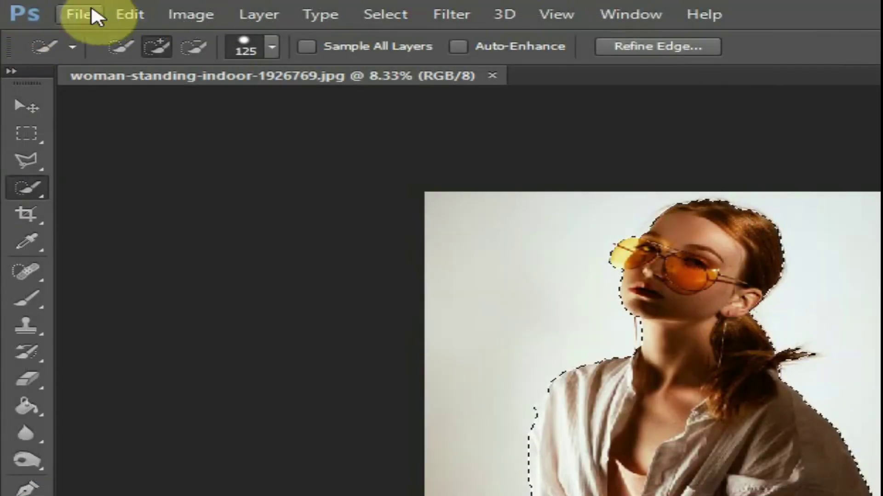
pyautogui.click(90, 10)
pyautogui.click(103, 58)
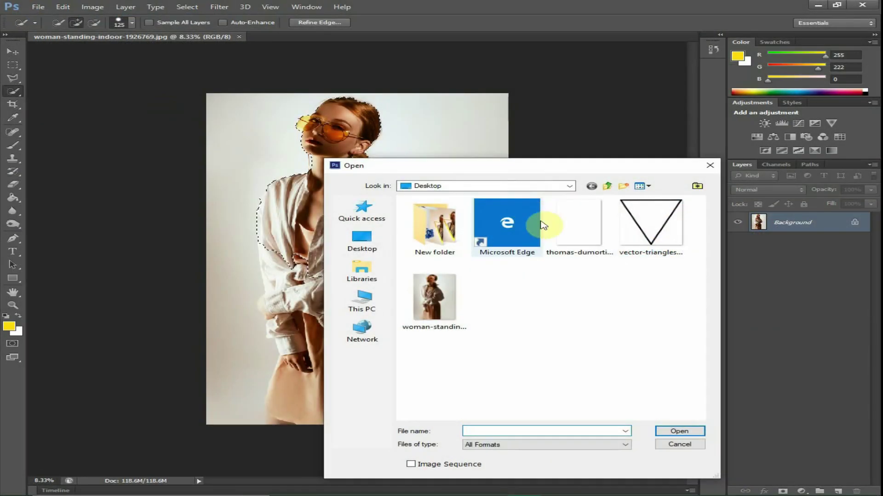
pyautogui.click(578, 235)
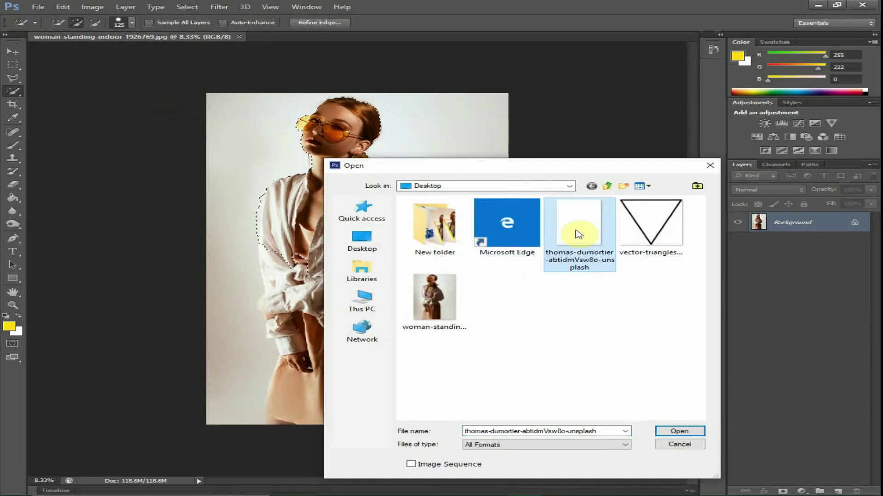
pyautogui.doubleClick(575, 230)
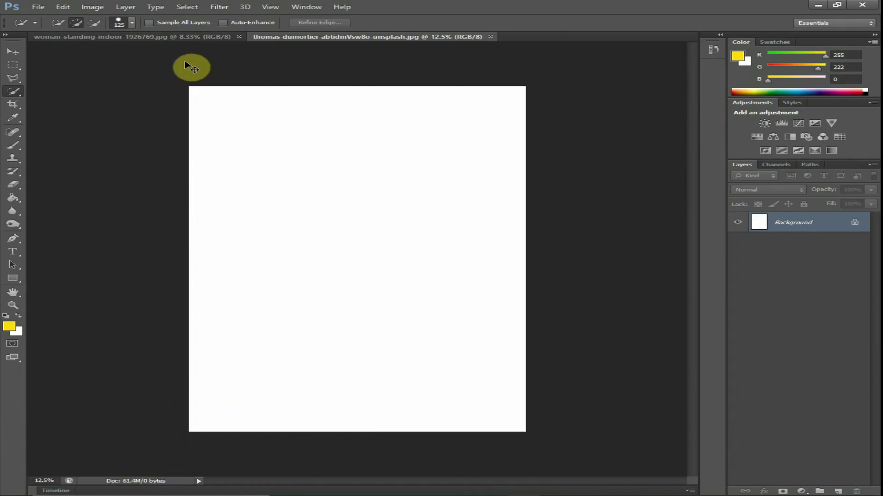
# Step: Paste the woman's cutout onto the white canvas, scale it to about 65% and place it near the upper centre
pyautogui.hotkey('ctrl', 'v')
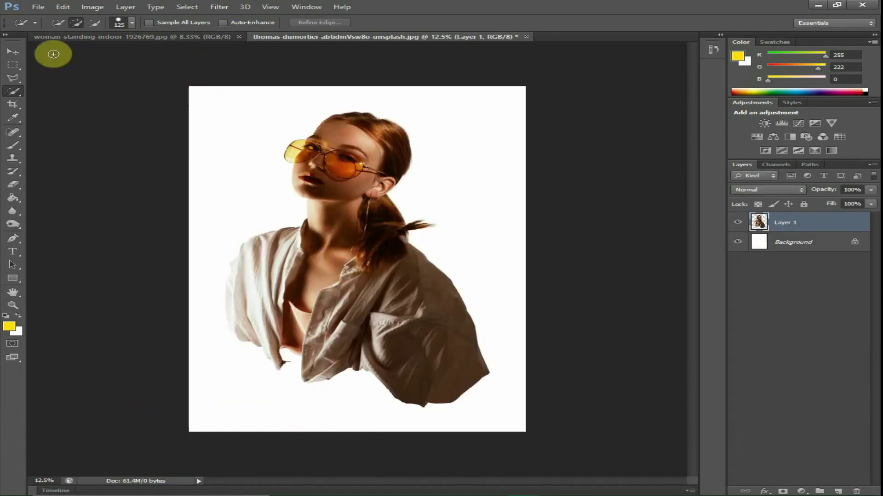
pyautogui.click(13, 52)
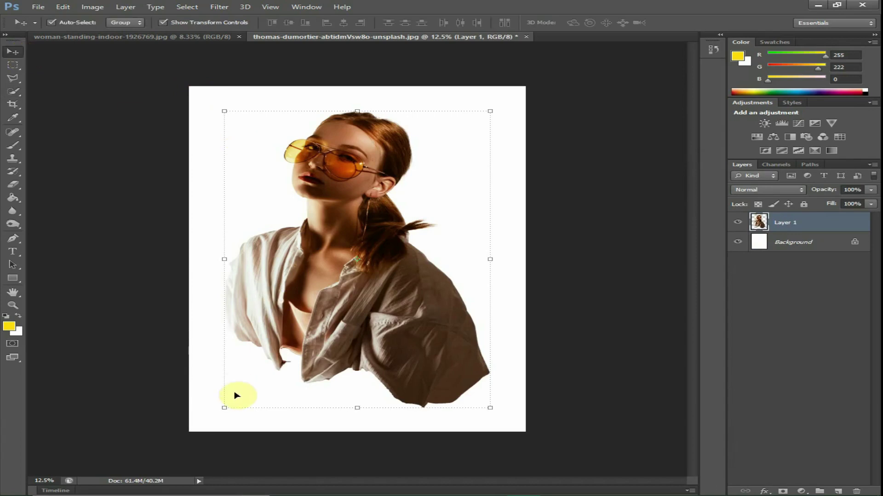
pyautogui.click(225, 407)
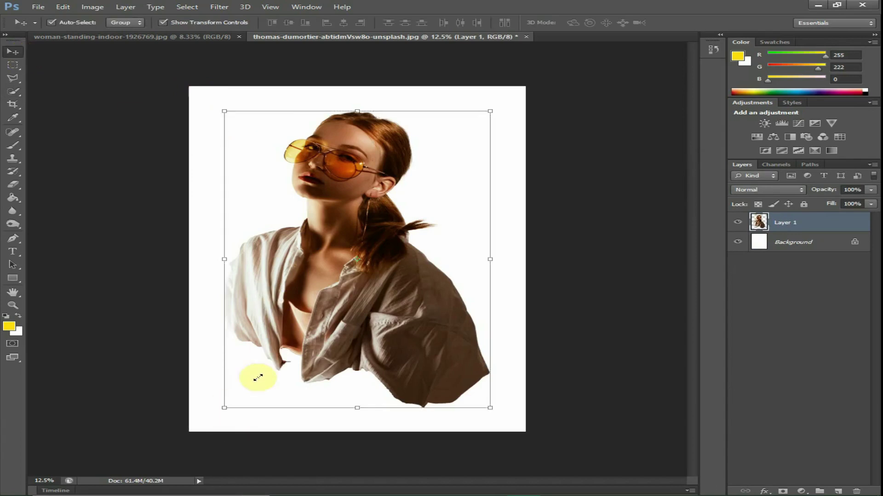
pyautogui.moveTo(224, 407); pyautogui.dragTo(309, 327)
pyautogui.moveTo(373, 266); pyautogui.dragTo(359, 277)
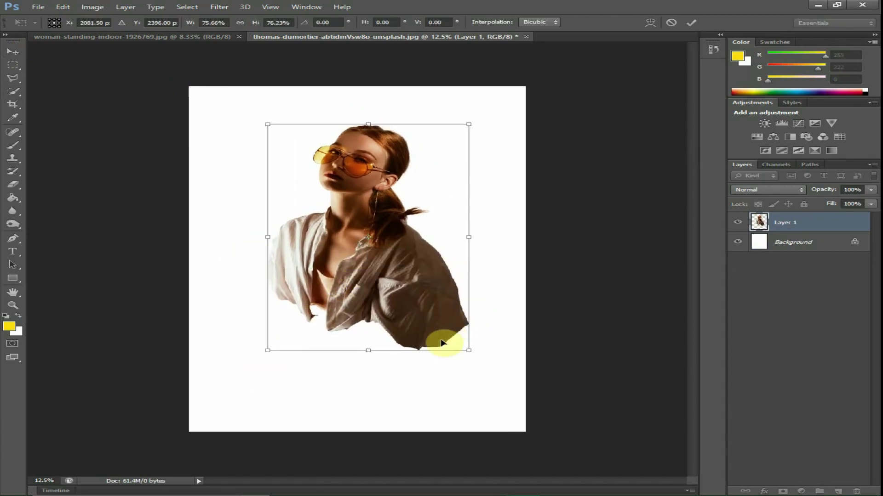
pyautogui.moveTo(468, 352); pyautogui.dragTo(439, 319)
pyautogui.moveTo(394, 276)
pyautogui.mouseDown()
pyautogui.moveTo(402, 302)
pyautogui.moveTo(398, 292)
pyautogui.mouseUp()
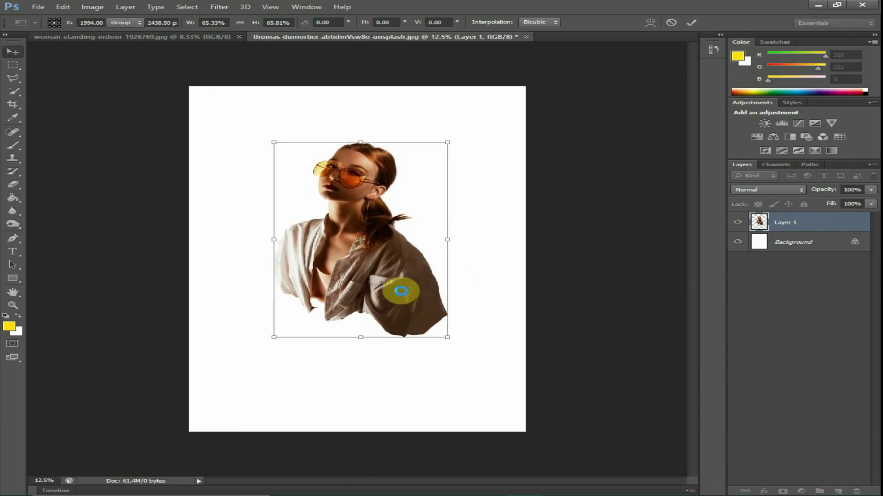
pyautogui.press('Return')
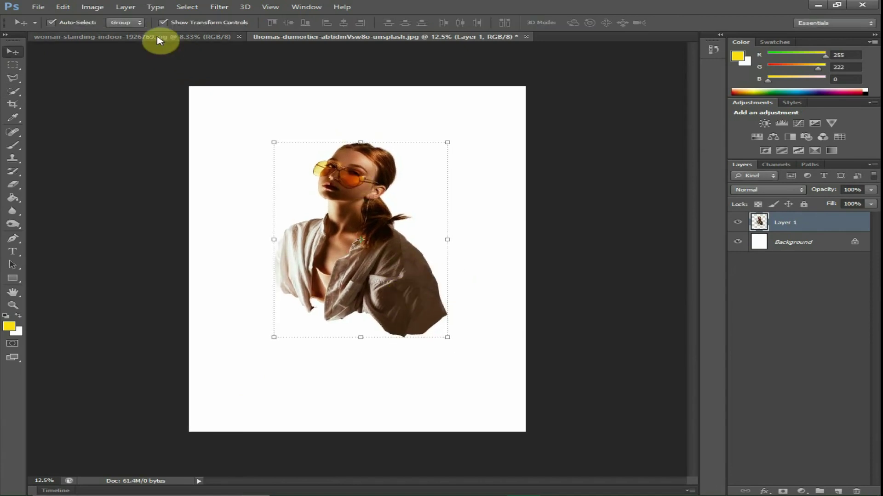
# Step: Open vector-triangles-outline.png and bring its triangle outline into the woman's composition, beside her head
pyautogui.click(38, 7)
pyautogui.click(52, 27)
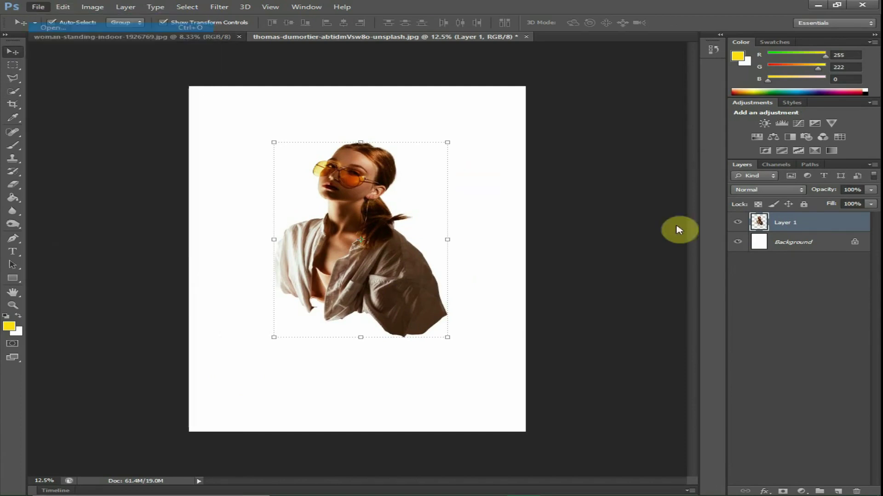
pyautogui.click(632, 207)
pyautogui.doubleClick(634, 209)
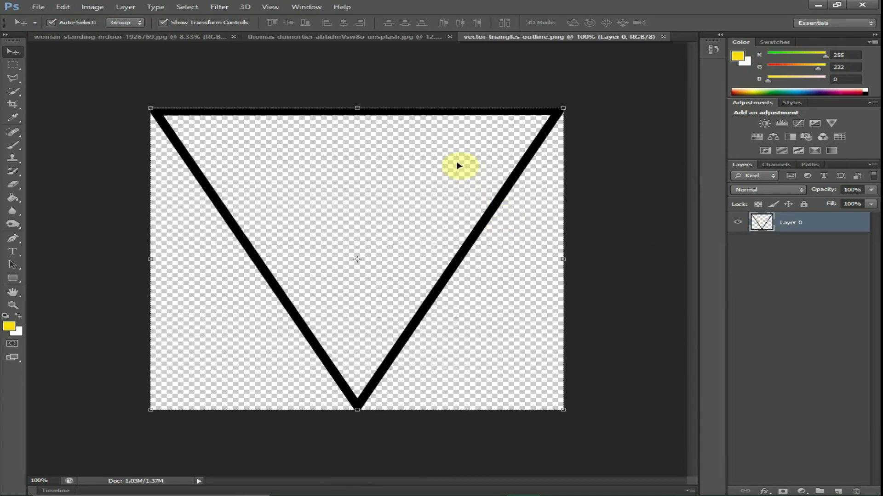
pyautogui.moveTo(426, 119); pyautogui.dragTo(302, 141)
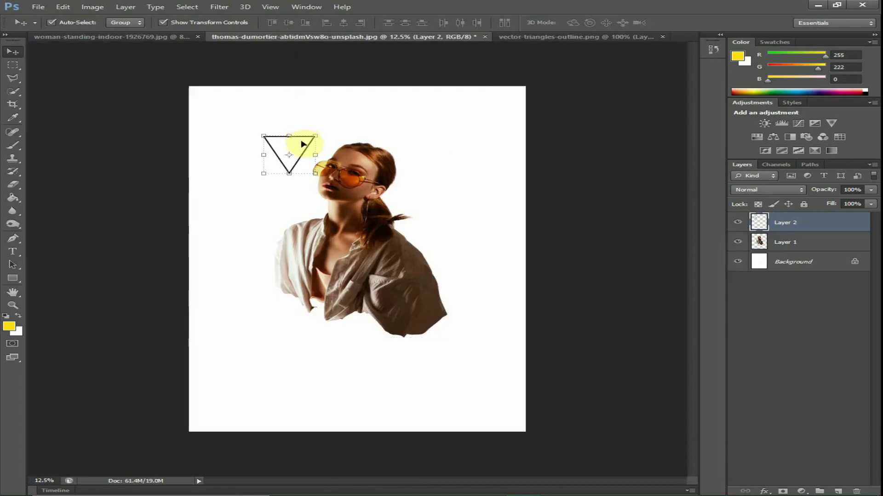
# Step: Enlarge the triangle outline so it spans the woman's torso, and move it slightly down below her chin
pyautogui.moveTo(317, 173); pyautogui.dragTo(396, 297)
pyautogui.press('Return')
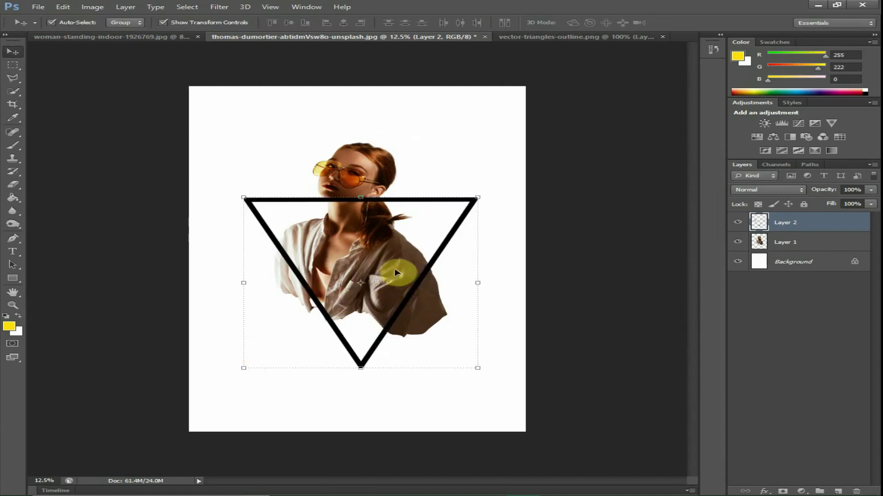
pyautogui.moveTo(431, 262); pyautogui.dragTo(431, 275)
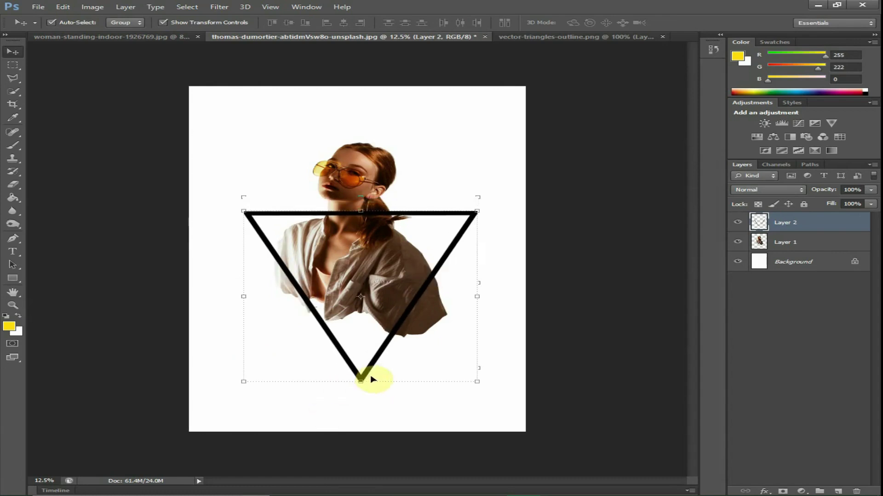
# Step: Shrink the triangle to about 91% width and 84% height, with its upper edge crossing the base of the neck
pyautogui.moveTo(364, 381); pyautogui.dragTo(362, 375)
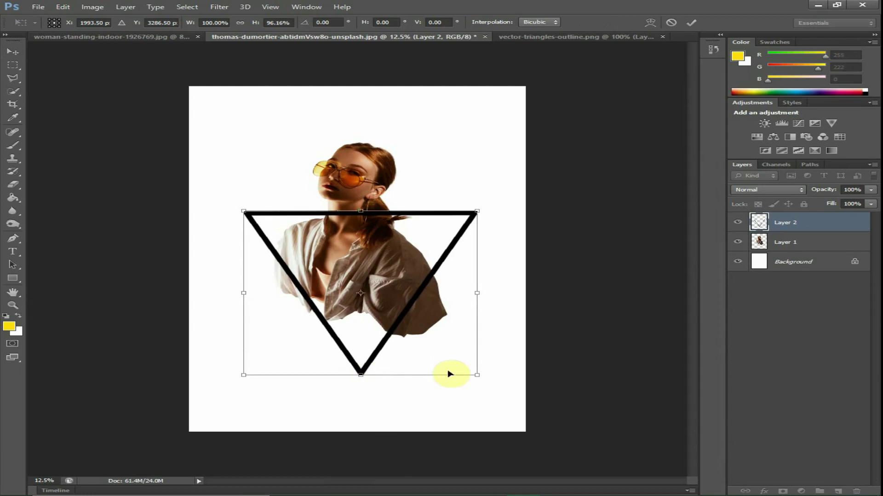
pyautogui.moveTo(477, 375); pyautogui.dragTo(468, 362)
pyautogui.moveTo(418, 281)
pyautogui.mouseDown()
pyautogui.moveTo(420, 296)
pyautogui.moveTo(416, 285)
pyautogui.mouseUp()
pyautogui.moveTo(241, 364); pyautogui.dragTo(252, 356)
pyautogui.moveTo(393, 302); pyautogui.dragTo(394, 304)
pyautogui.moveTo(406, 223); pyautogui.dragTo(404, 217)
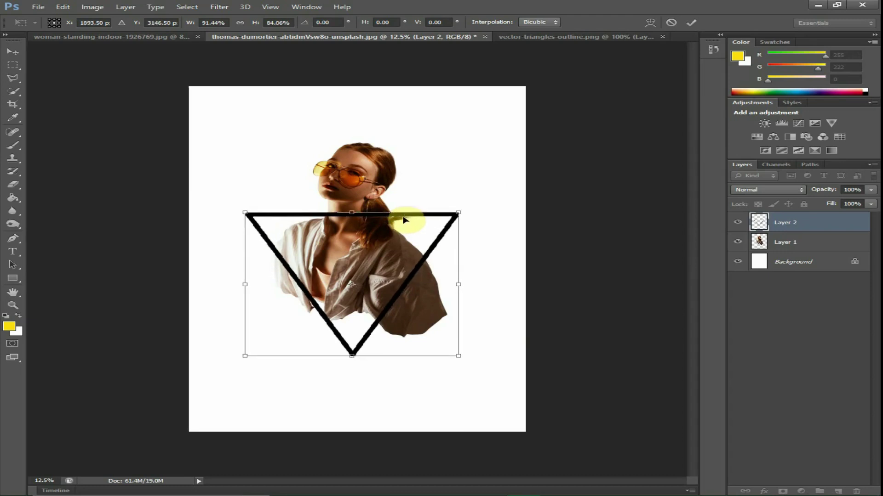
pyautogui.doubleClick(426, 289)
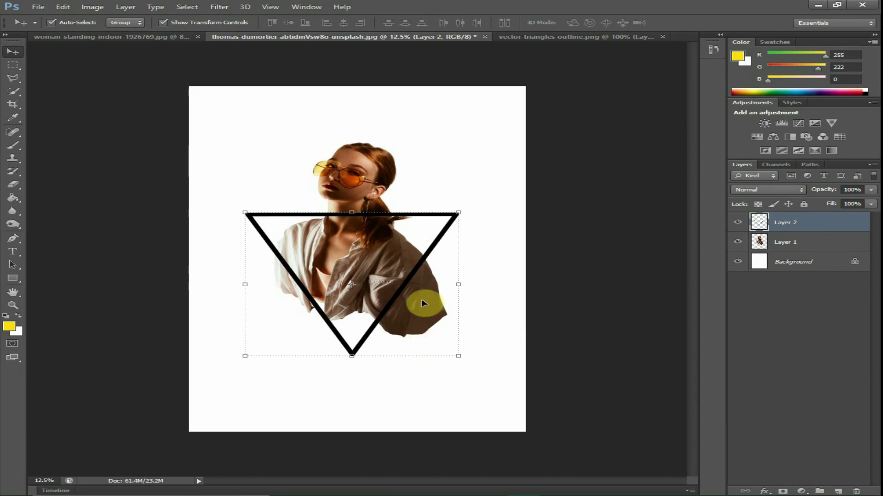
# Step: Erase the triangle's upper line where it crosses the neck and ponytail, using an 85 px eraser
pyautogui.hotkey('ctrl', '+')
pyautogui.hotkey('ctrl', '+')
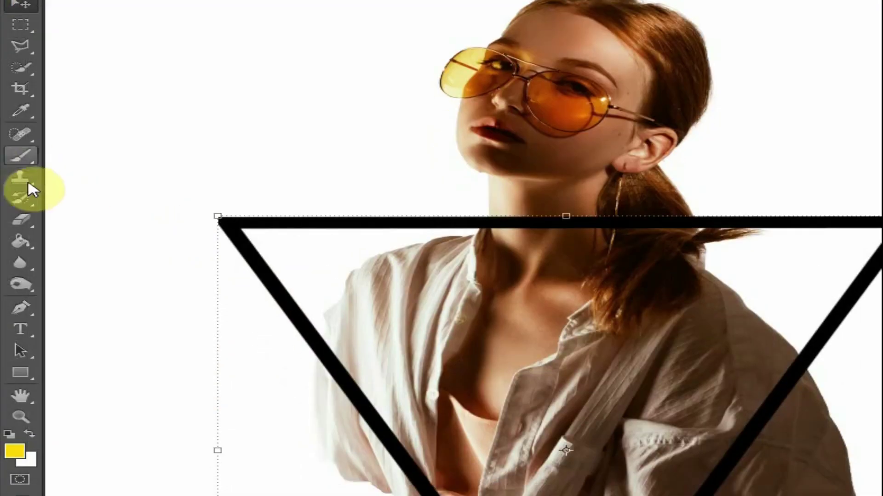
pyautogui.click(24, 219)
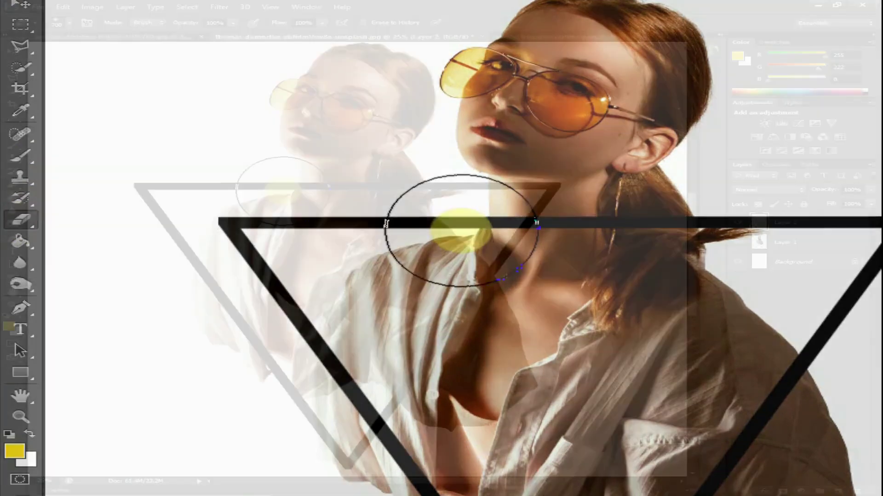
pyautogui.rightClick(290, 192)
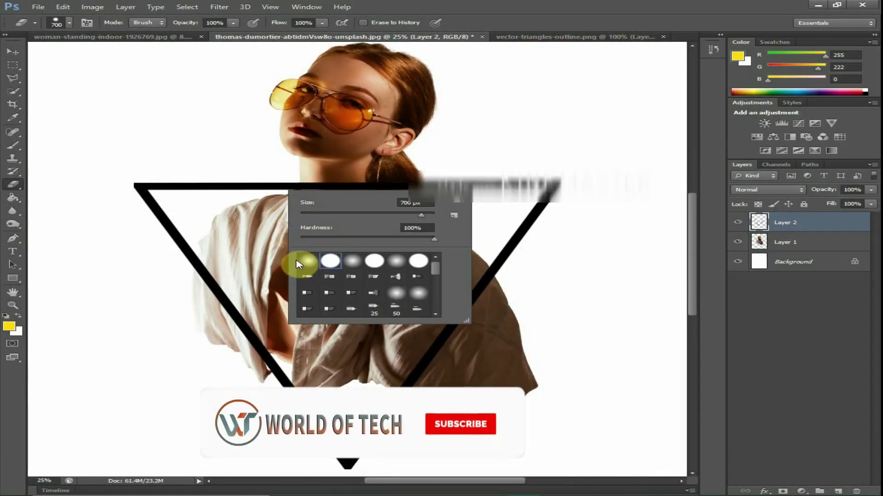
pyautogui.moveTo(345, 216)
pyautogui.mouseDown()
pyautogui.moveTo(285, 202)
pyautogui.moveTo(358, 216)
pyautogui.mouseUp()
pyautogui.click(270, 223)
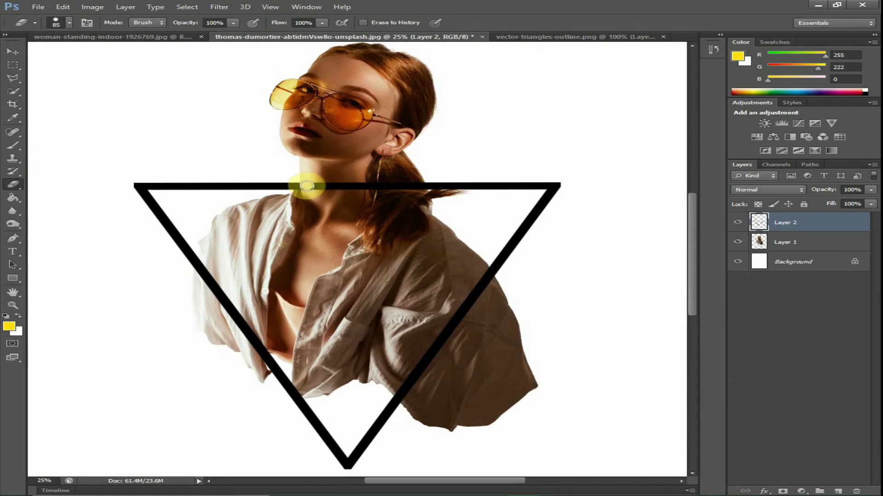
pyautogui.moveTo(308, 189); pyautogui.dragTo(408, 186)
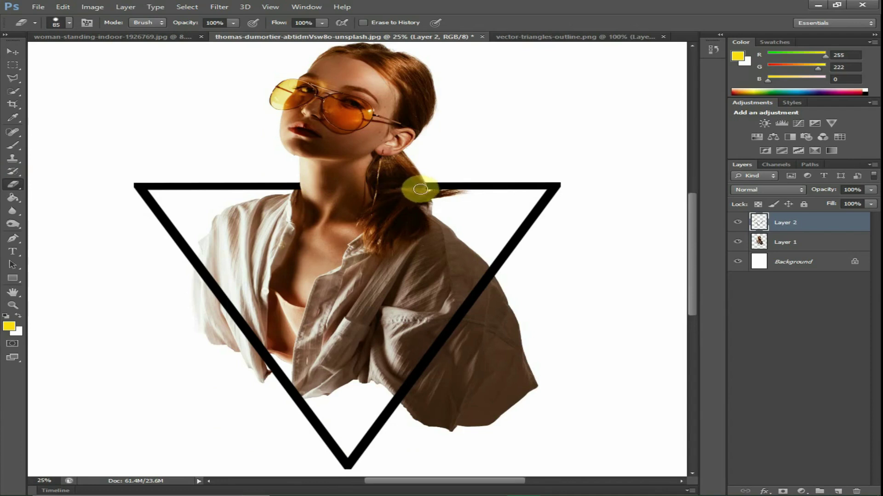
pyautogui.moveTo(419, 185)
pyautogui.mouseDown()
pyautogui.moveTo(377, 197)
pyautogui.moveTo(308, 191)
pyautogui.mouseUp()
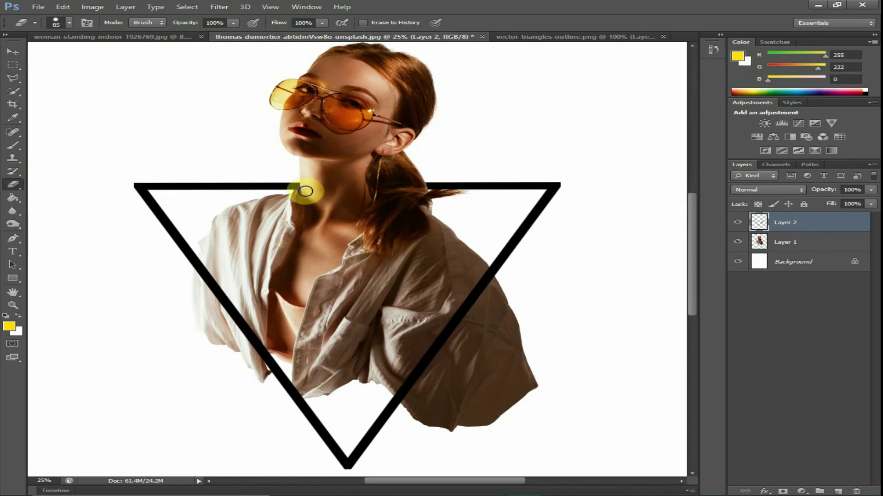
pyautogui.hotkey('ctrl', '-')
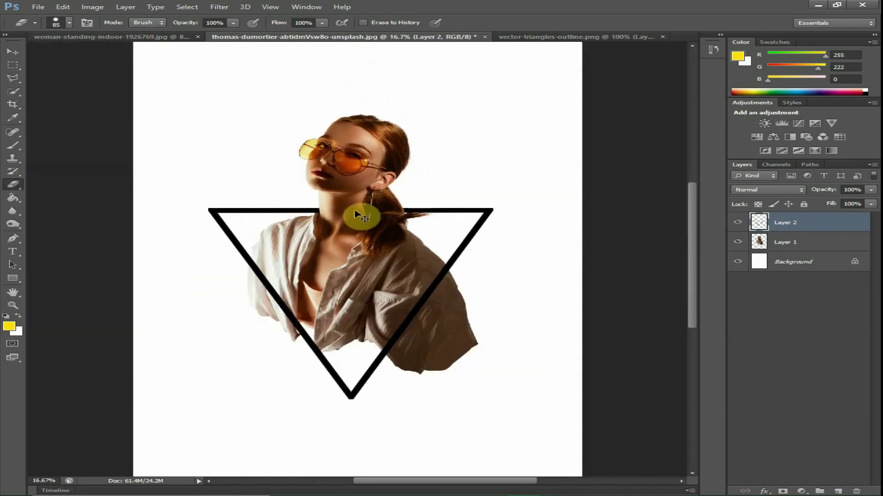
pyautogui.hotkey('ctrl', '-')
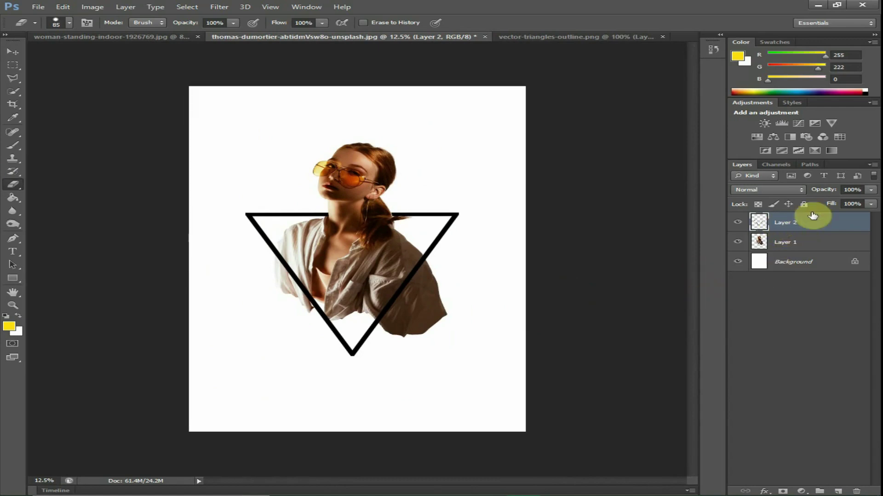
# Step: Convert the locked Background into a regular layer named "background"
pyautogui.click(761, 262)
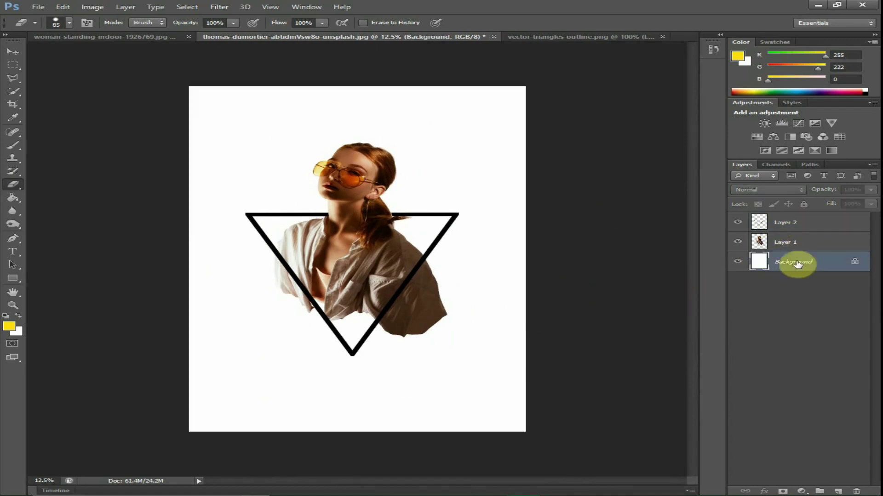
pyautogui.doubleClick(856, 263)
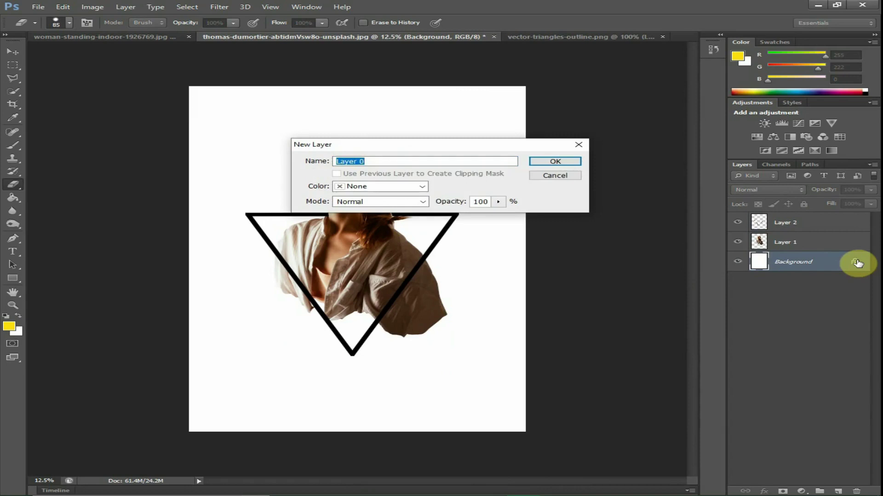
pyautogui.write('background')
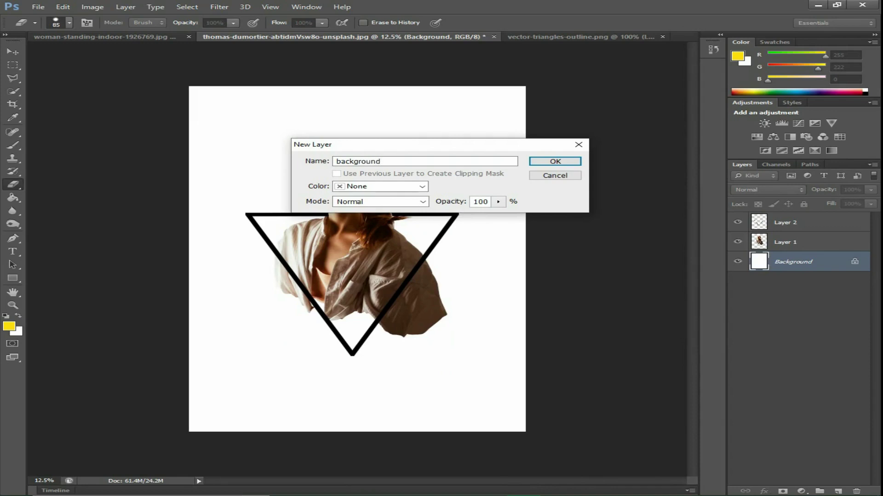
pyautogui.press('Return')
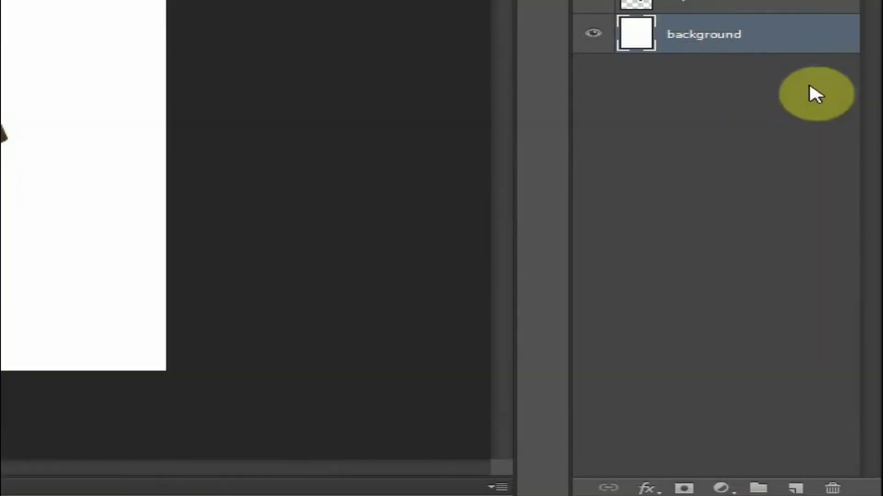
# Step: Add a yellow-to-transparent Gradient fill layer directly above the background layer
pyautogui.click(723, 489)
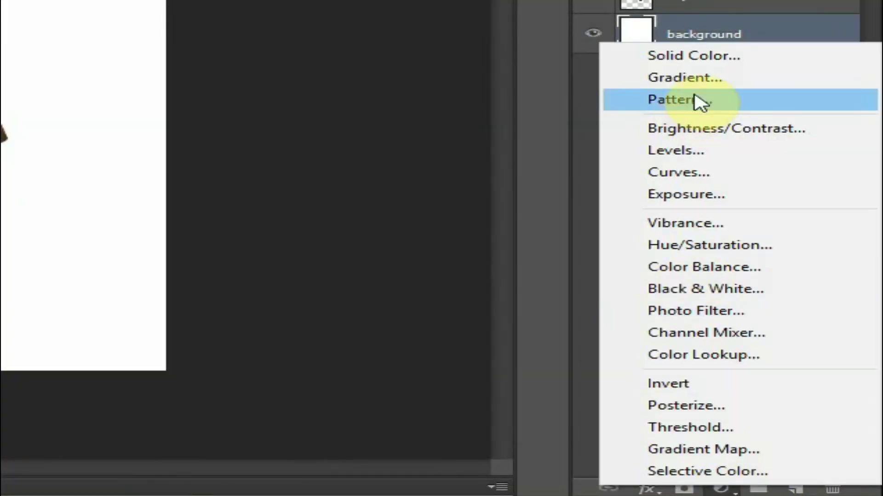
pyautogui.click(698, 86)
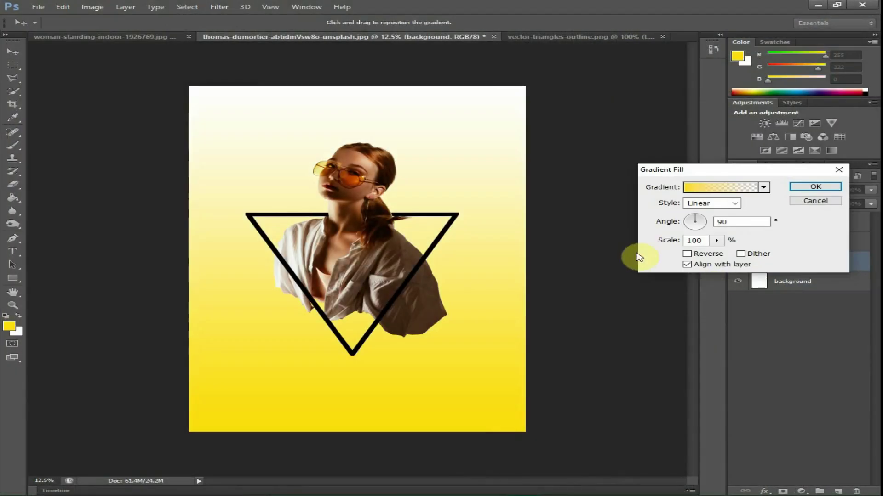
pyautogui.click(711, 189)
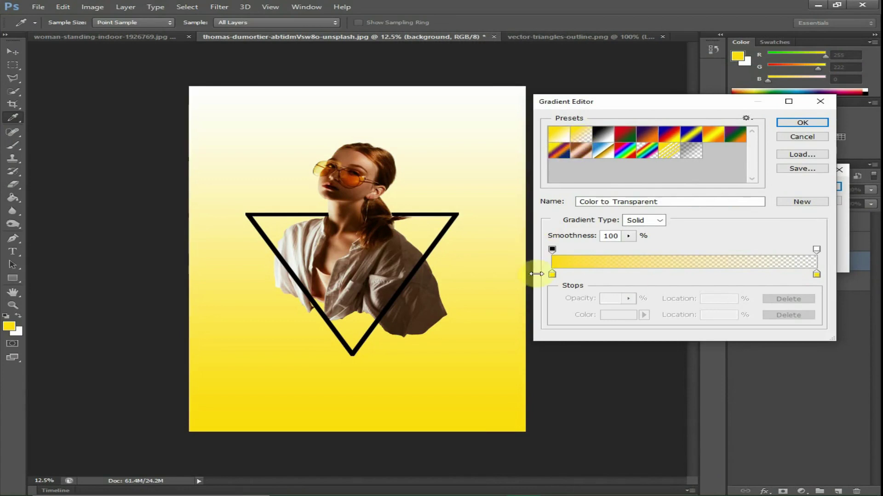
pyautogui.click(552, 275)
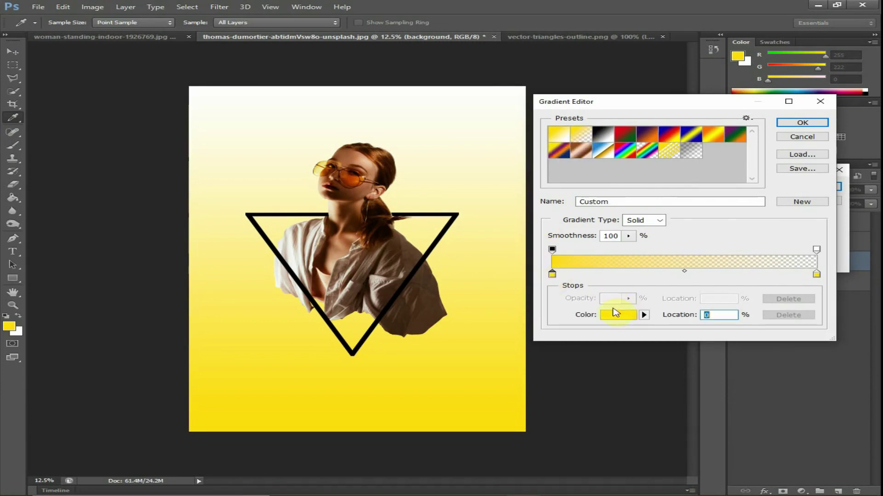
pyautogui.click(806, 124)
# Step: Make the gradient fill Radial and reversed with a scale of 199%, and apply it
pyautogui.click(703, 204)
pyautogui.click(700, 221)
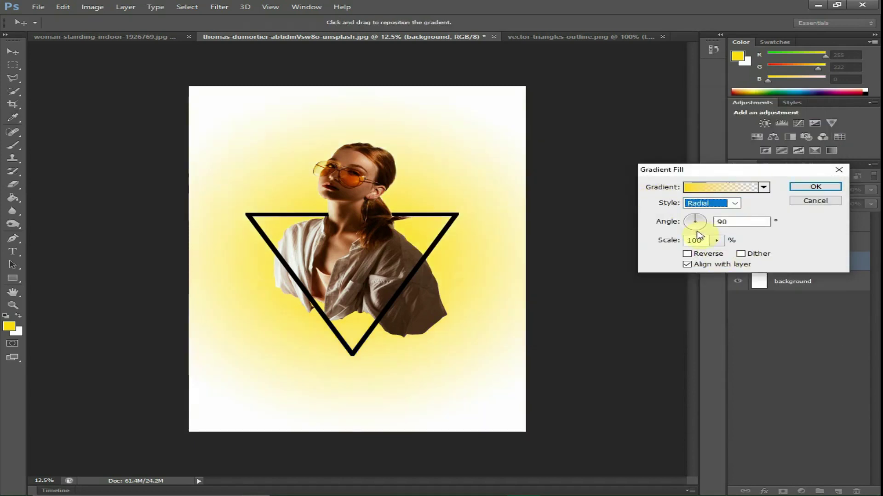
pyautogui.click(715, 240)
pyautogui.click(715, 240)
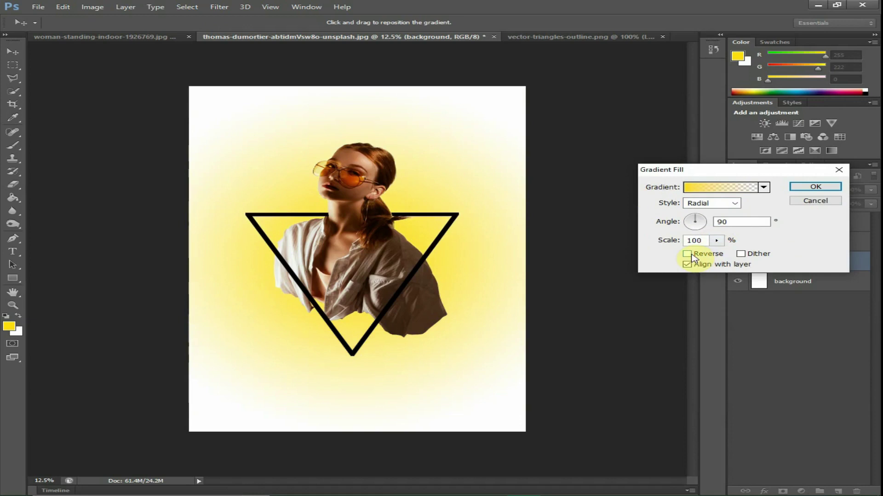
pyautogui.click(687, 253)
pyautogui.click(715, 240)
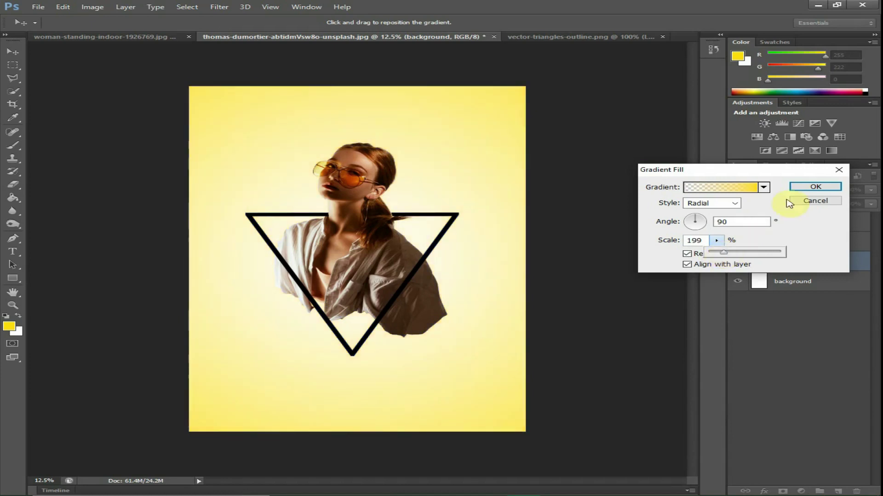
pyautogui.click(805, 192)
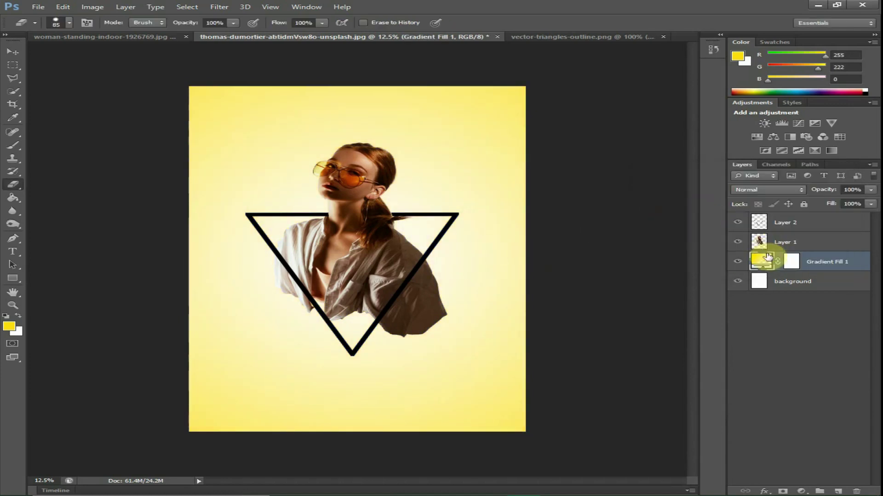
# Step: Recolour the gradient fill's first colour stop to beige dec19f, sampled from the woman's photo, and apply it
pyautogui.doubleClick(764, 259)
pyautogui.click(712, 193)
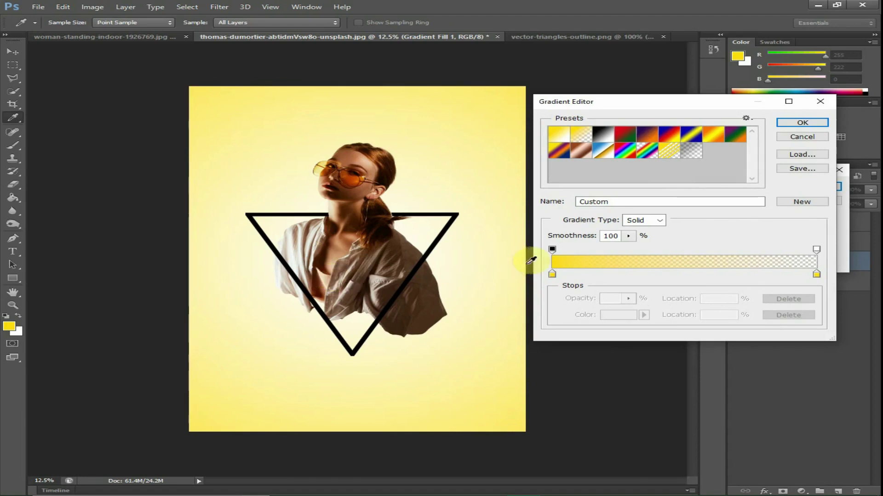
pyautogui.click(552, 275)
pyautogui.click(614, 315)
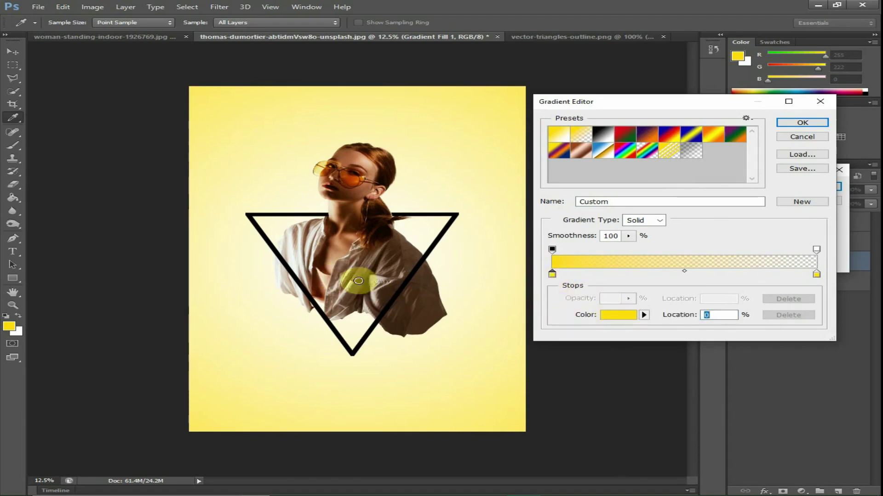
pyautogui.click(328, 283)
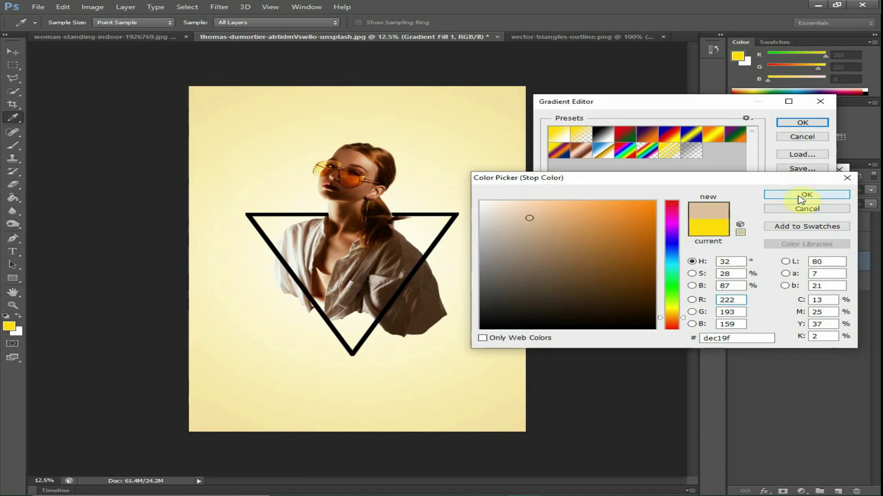
pyautogui.click(802, 195)
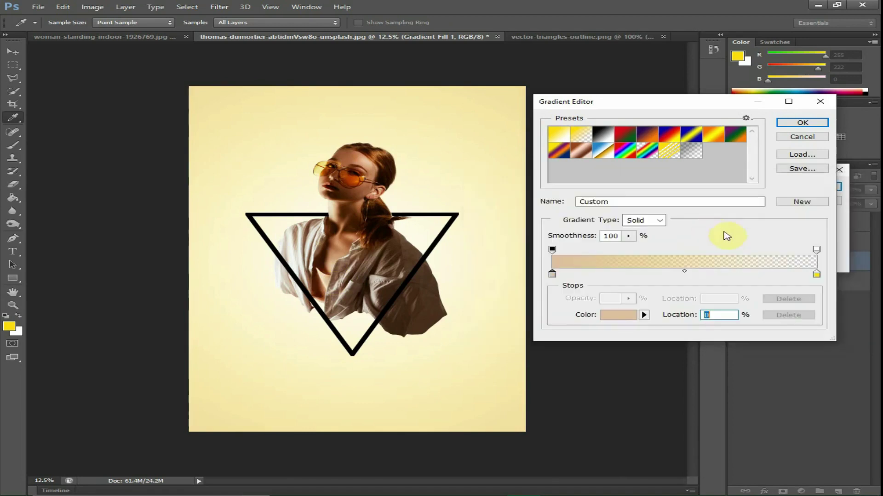
pyautogui.click(797, 125)
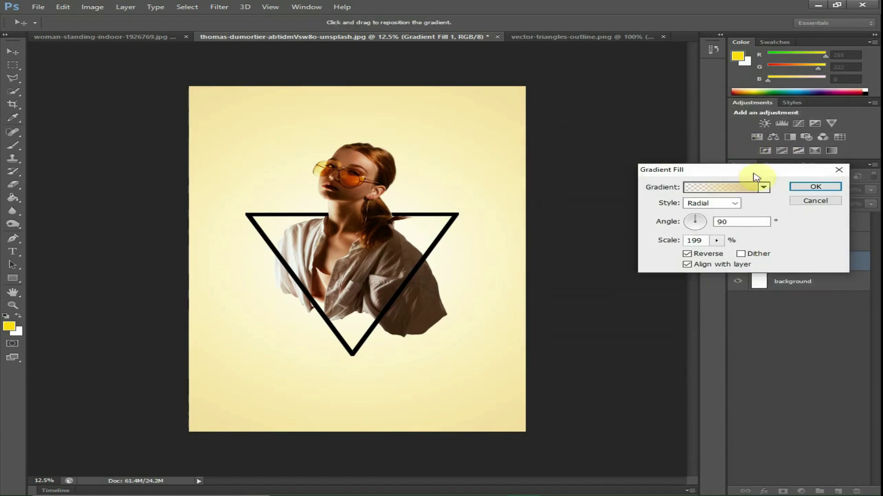
pyautogui.click(809, 192)
pyautogui.press('e')
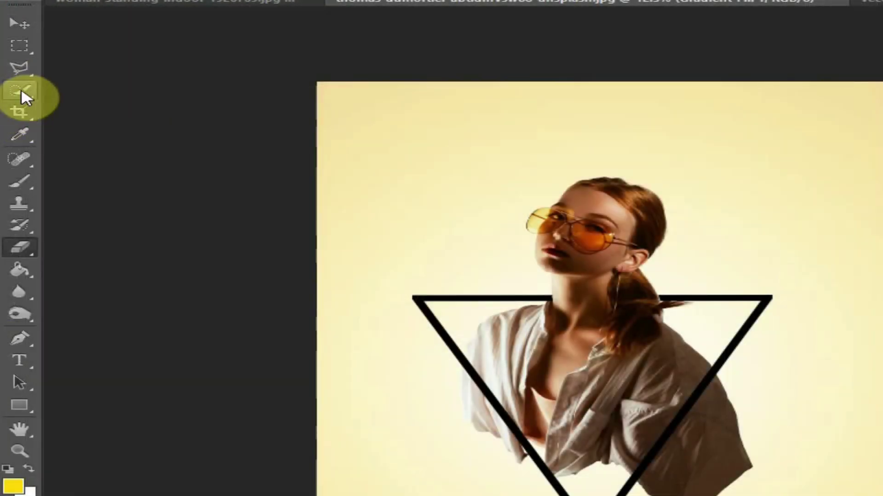
pyautogui.click(22, 94)
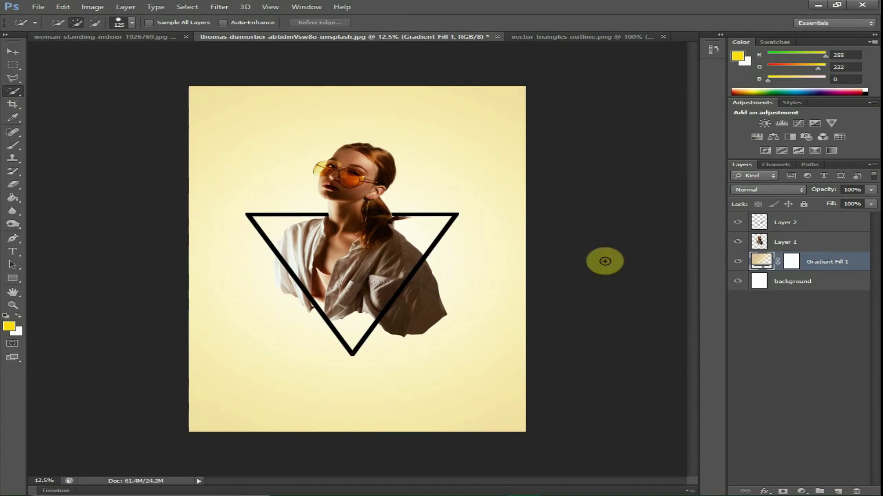
pyautogui.click(766, 228)
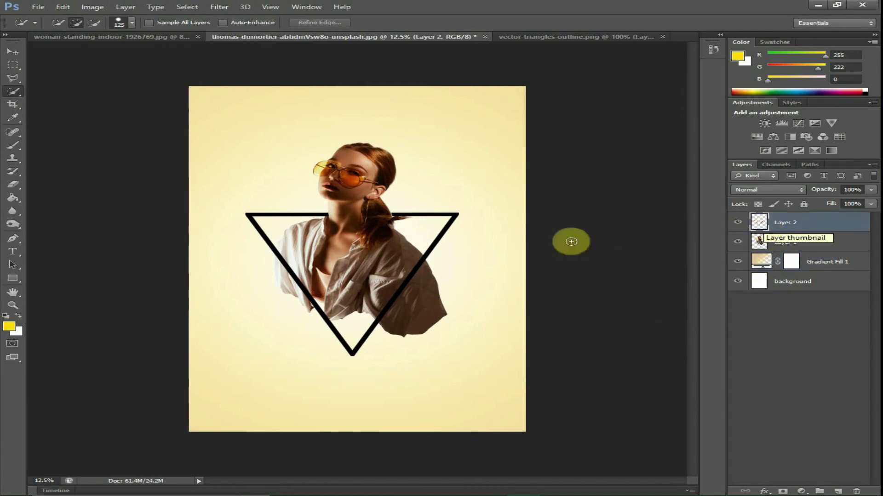
# Step: Erase the parts of the woman's blouse outside the triangle's slanted sides on Layer 1, using the Eraser at size 250
pyautogui.hotkey('ctrl', '+')
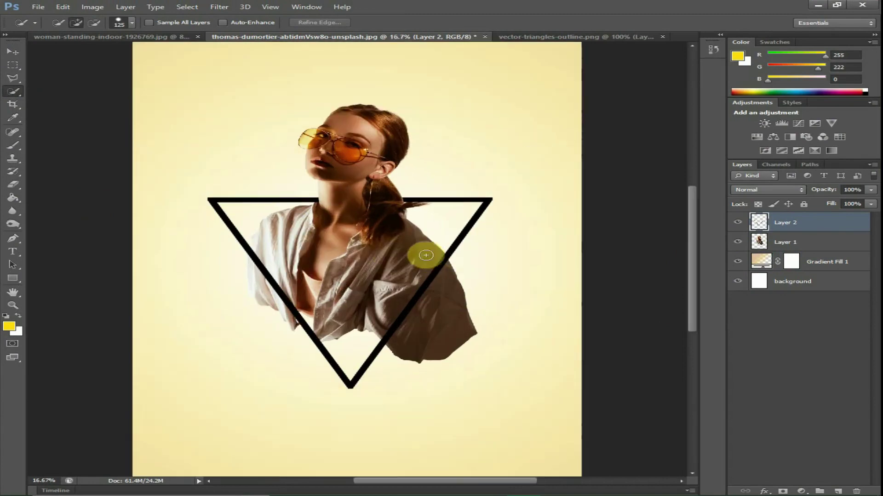
pyautogui.hotkey('ctrl', '+')
pyautogui.click(759, 243)
pyautogui.click(13, 185)
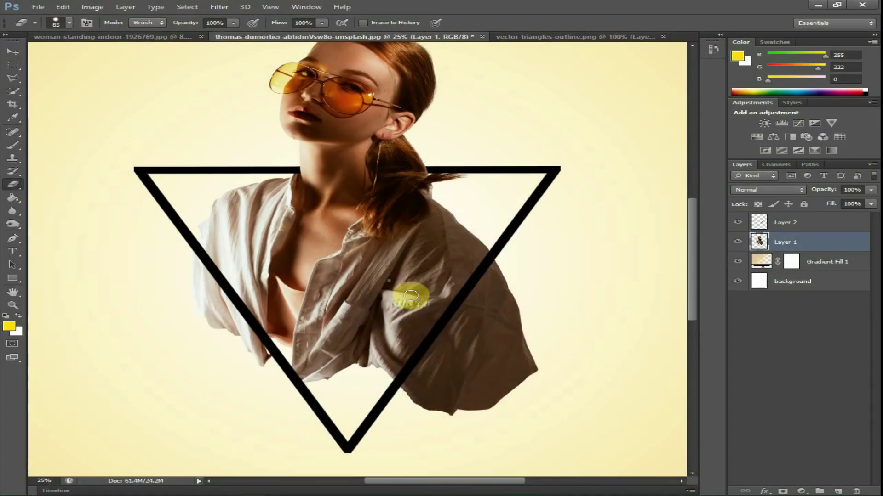
pyautogui.rightClick(410, 296)
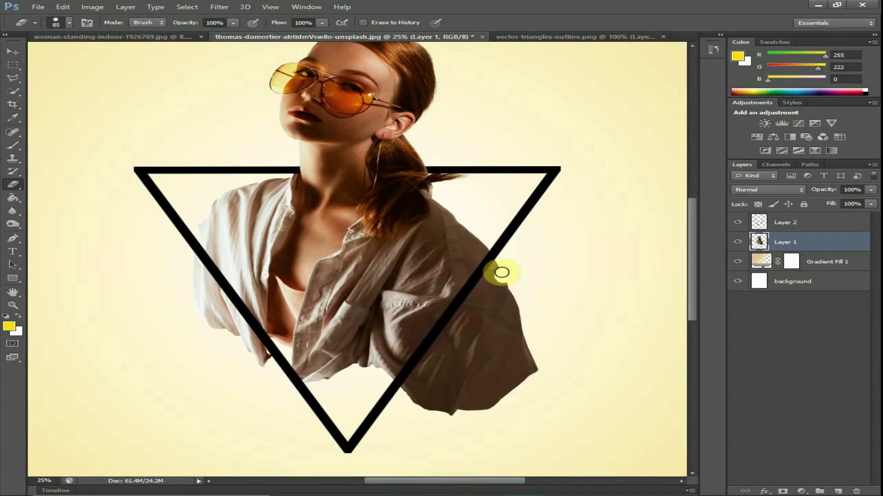
pyautogui.press(']')
pyautogui.press(']')
pyautogui.press(']')
pyautogui.press(']')
pyautogui.press(']')
pyautogui.press(']')
pyautogui.moveTo(506, 289)
pyautogui.mouseDown()
pyautogui.moveTo(489, 343)
pyautogui.moveTo(511, 313)
pyautogui.moveTo(496, 376)
pyautogui.moveTo(530, 368)
pyautogui.moveTo(492, 386)
pyautogui.moveTo(477, 375)
pyautogui.moveTo(474, 346)
pyautogui.moveTo(446, 406)
pyautogui.moveTo(455, 396)
pyautogui.moveTo(438, 410)
pyautogui.moveTo(420, 394)
pyautogui.moveTo(440, 366)
pyautogui.moveTo(418, 393)
pyautogui.moveTo(438, 380)
pyautogui.moveTo(465, 340)
pyautogui.moveTo(431, 383)
pyautogui.moveTo(444, 363)
pyautogui.moveTo(429, 377)
pyautogui.moveTo(435, 367)
pyautogui.moveTo(514, 266)
pyautogui.moveTo(490, 285)
pyautogui.mouseUp()
pyautogui.moveTo(251, 374)
pyautogui.mouseDown()
pyautogui.moveTo(236, 335)
pyautogui.moveTo(184, 270)
pyautogui.mouseUp()
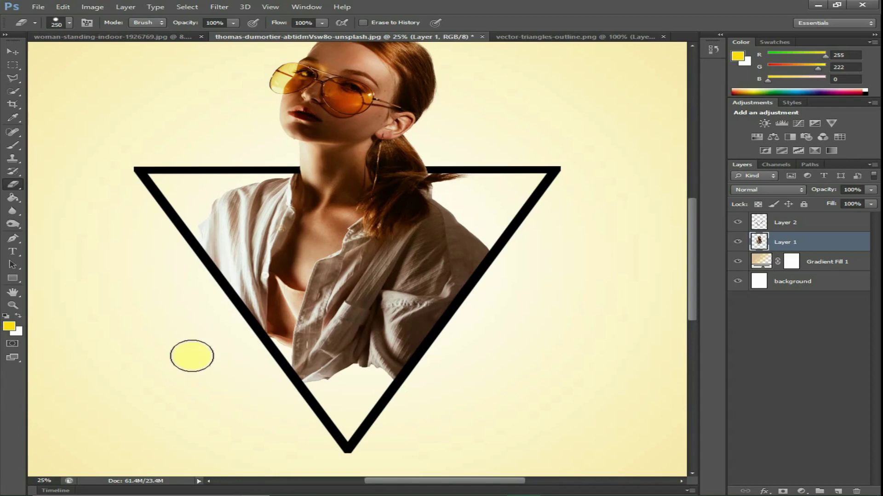
# Step: Stretch the blouse's lower edge toward the triangle's tip with Liquify at brush size 700, then erase the overflow past the triangle's left side
pyautogui.hotkey('ctrl', '-')
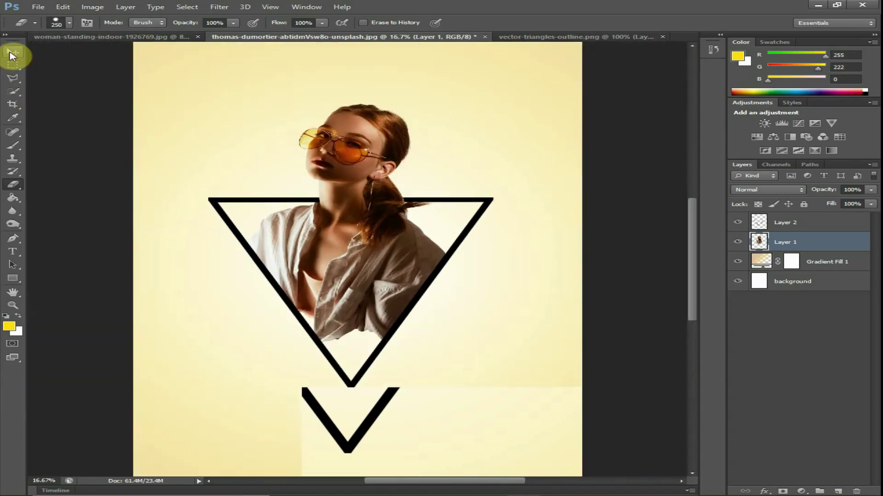
pyautogui.scroll(-2, 283, 173)
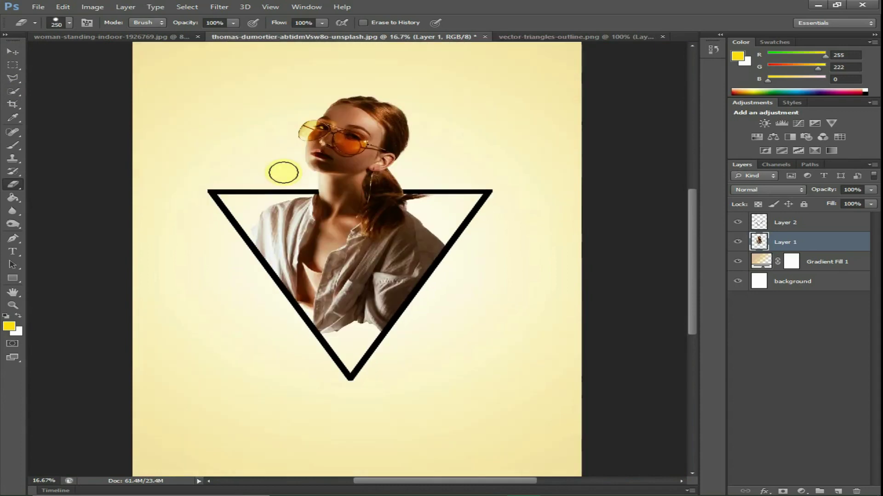
pyautogui.scroll(2, 304, 97)
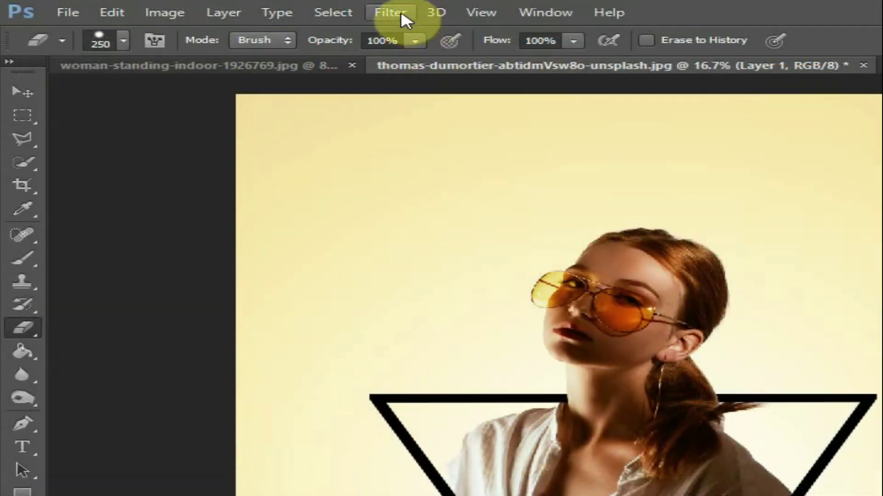
pyautogui.click(404, 13)
pyautogui.click(473, 105)
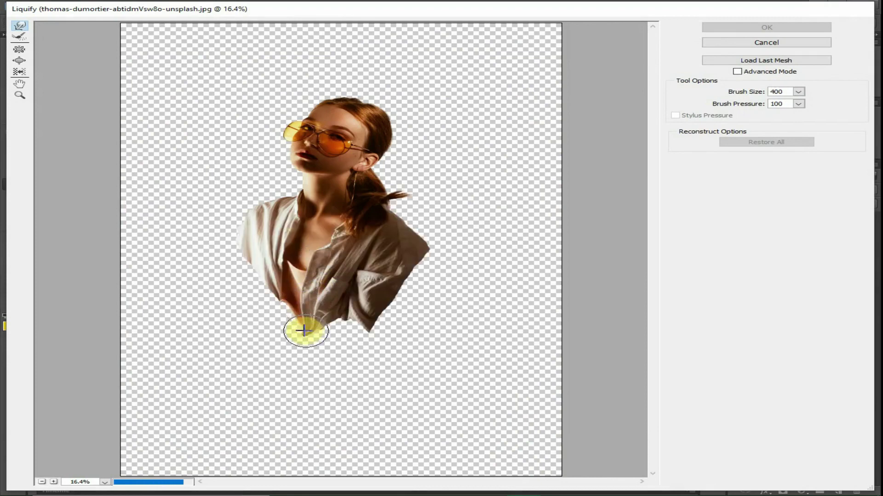
pyautogui.press(']')
pyautogui.press(']')
pyautogui.press(']')
pyautogui.moveTo(326, 335)
pyautogui.mouseDown()
pyautogui.moveTo(289, 303)
pyautogui.moveTo(276, 309)
pyautogui.moveTo(279, 330)
pyautogui.moveTo(329, 323)
pyautogui.moveTo(328, 335)
pyautogui.moveTo(359, 303)
pyautogui.moveTo(395, 289)
pyautogui.moveTo(344, 325)
pyautogui.moveTo(338, 340)
pyautogui.moveTo(311, 326)
pyautogui.moveTo(304, 341)
pyautogui.moveTo(283, 333)
pyautogui.mouseUp()
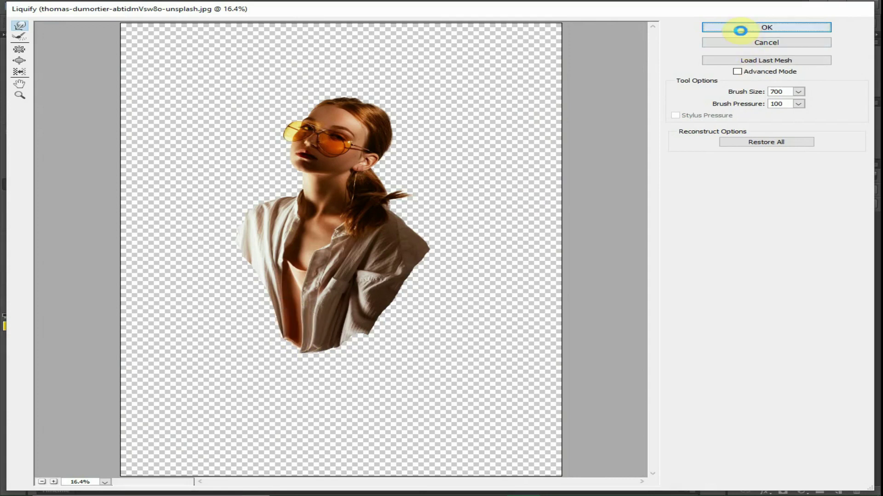
pyautogui.click(736, 31)
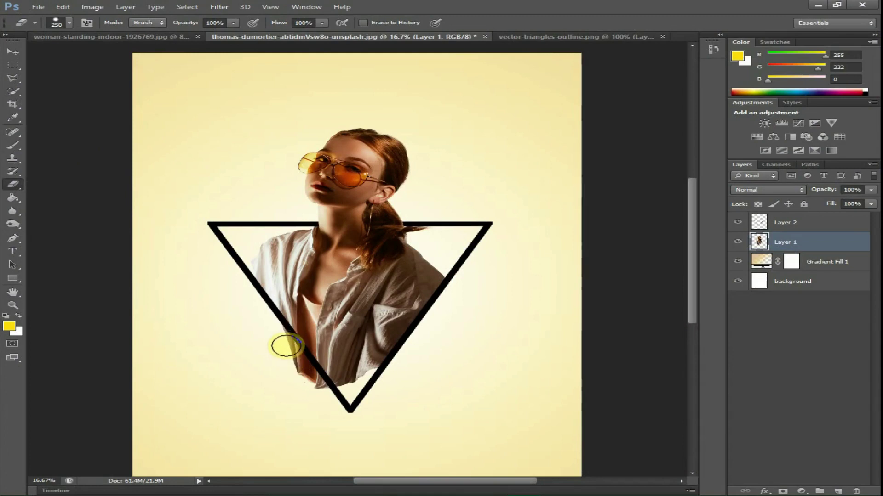
pyautogui.moveTo(286, 346)
pyautogui.mouseDown()
pyautogui.moveTo(319, 394)
pyautogui.moveTo(282, 342)
pyautogui.mouseUp()
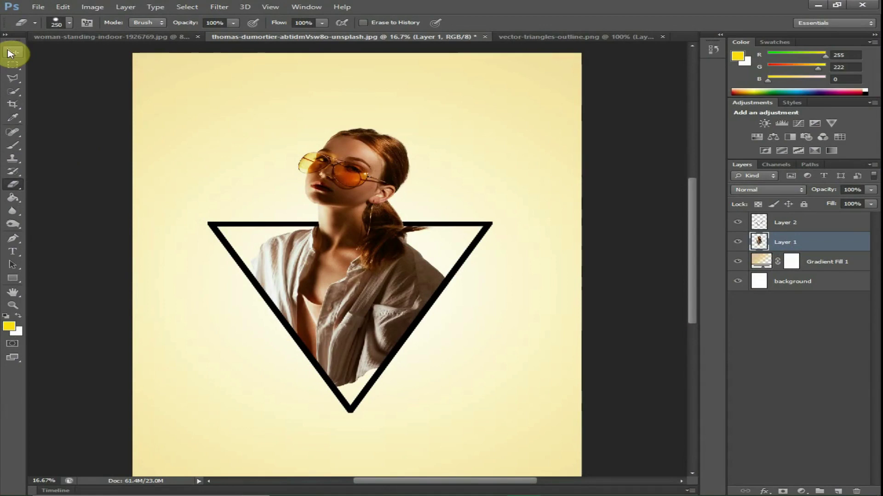
# Step: Stretch the woman's layer to about 101.73% width and 107.54% height so the blouse reaches the triangle's lower tip
pyautogui.click(11, 52)
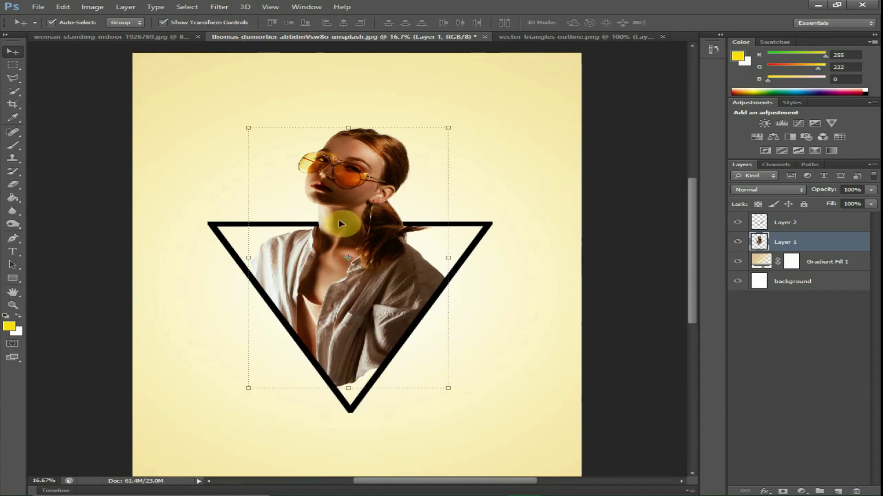
pyautogui.moveTo(349, 389); pyautogui.dragTo(348, 407)
pyautogui.moveTo(448, 267); pyautogui.dragTo(452, 257)
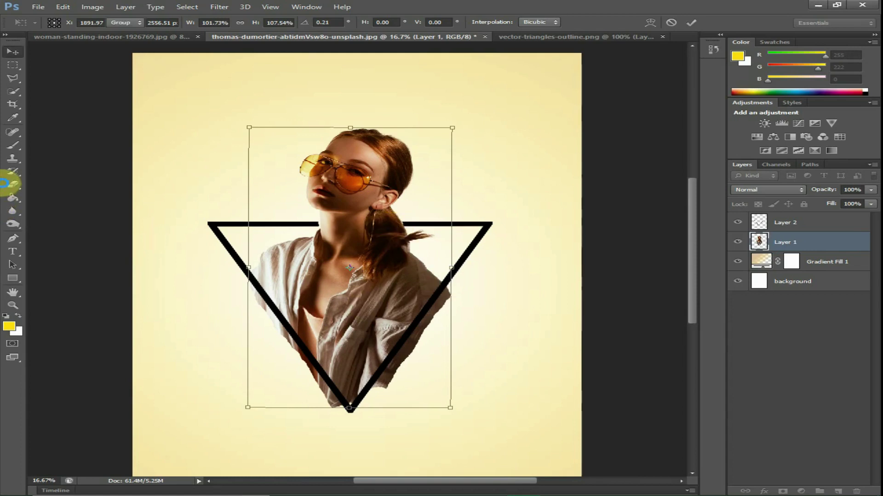
# Step: Erase the stretched blouse parts that extend beyond both slanted sides of the triangle
pyautogui.click(12, 184)
pyautogui.moveTo(386, 367)
pyautogui.mouseDown()
pyautogui.moveTo(454, 296)
pyautogui.moveTo(390, 390)
pyautogui.moveTo(342, 416)
pyautogui.moveTo(316, 396)
pyautogui.moveTo(312, 386)
pyautogui.moveTo(327, 401)
pyautogui.moveTo(252, 308)
pyautogui.mouseUp()
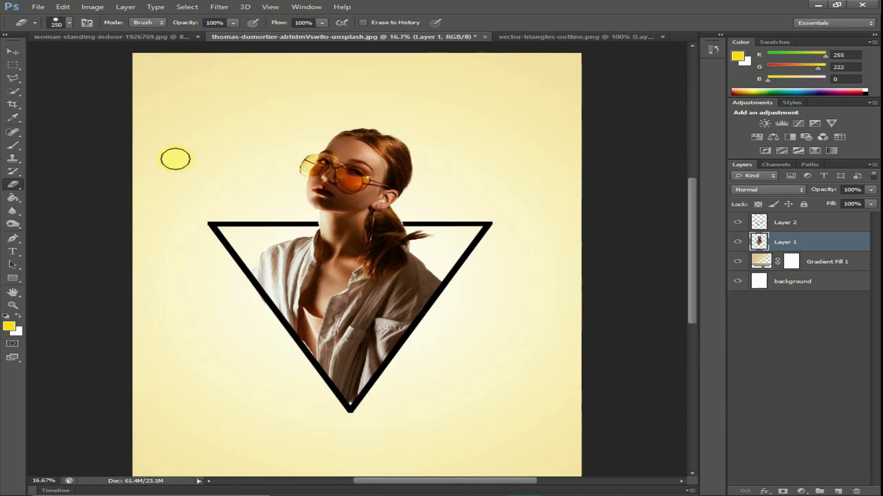
pyautogui.scroll(-2, 477, 252)
pyautogui.scroll(1, 455, 271)
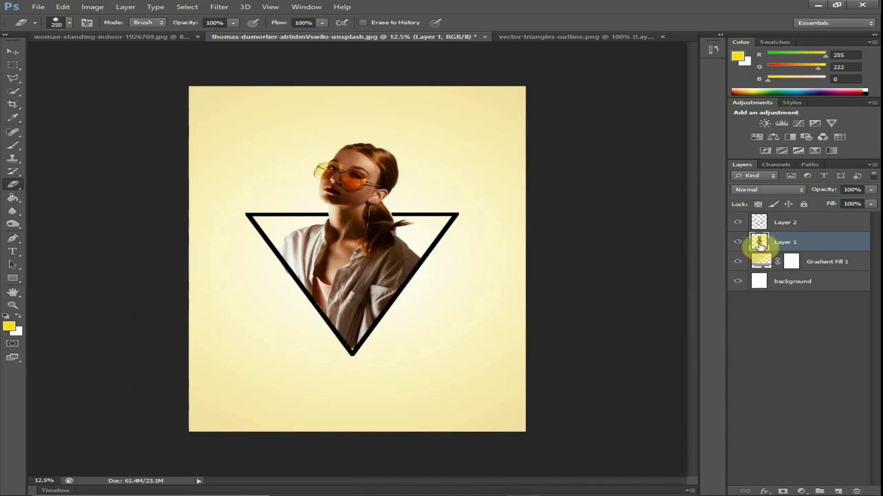
# Step: Add a Gradient Overlay to the triangle on Layer 2 using the Orange, Yellow, Orange preset
pyautogui.click(772, 222)
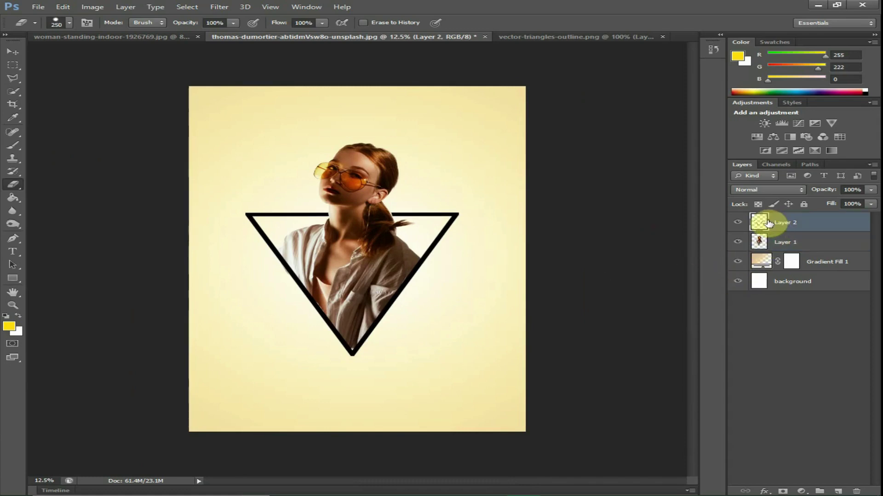
pyautogui.doubleClick(792, 221)
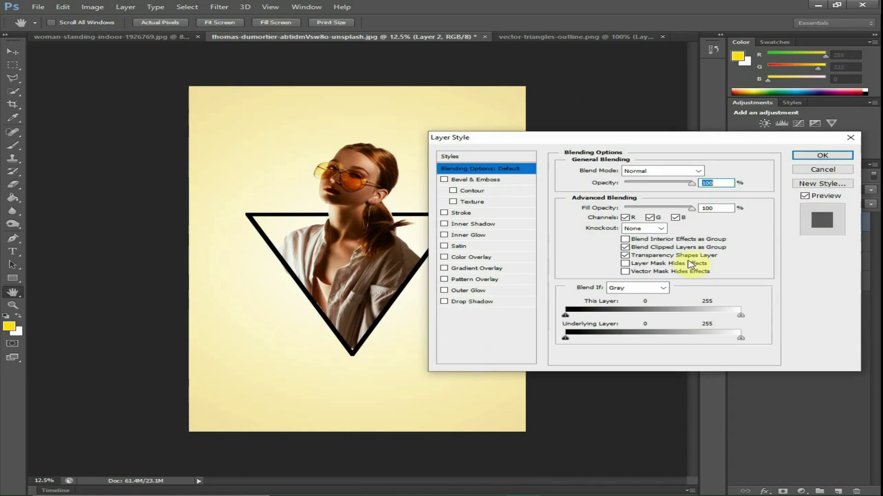
pyautogui.click(474, 269)
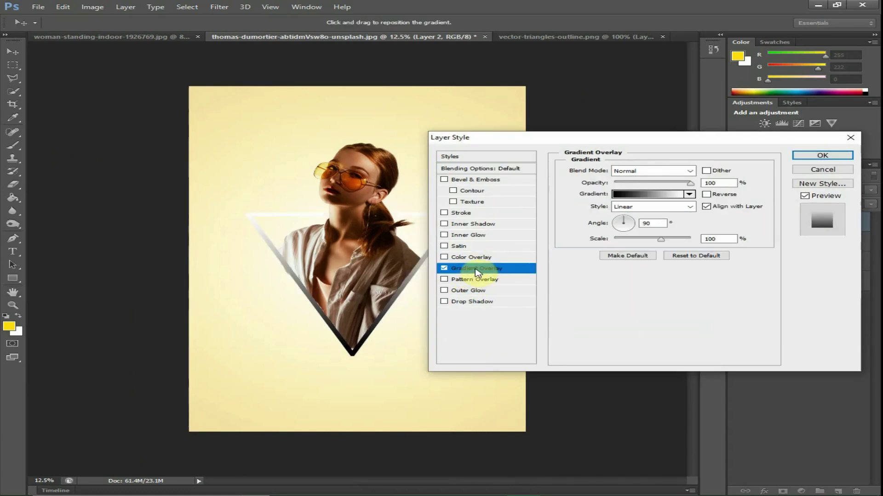
pyautogui.click(639, 199)
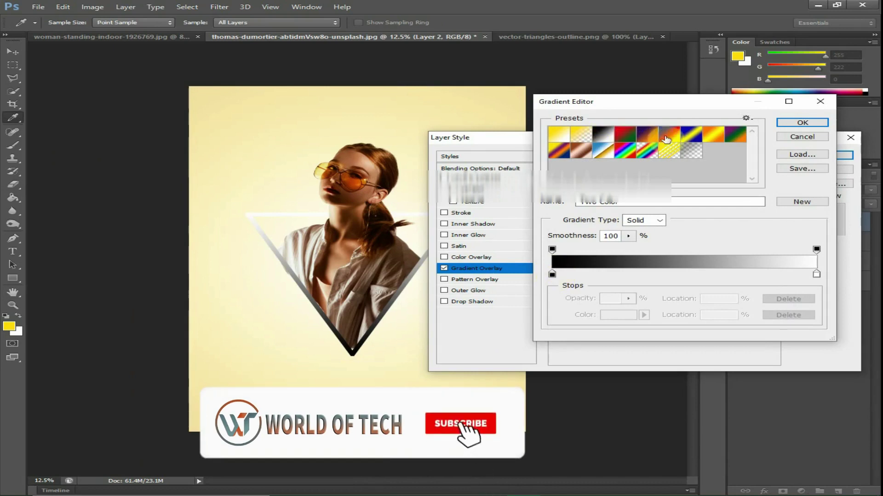
pyautogui.click(708, 138)
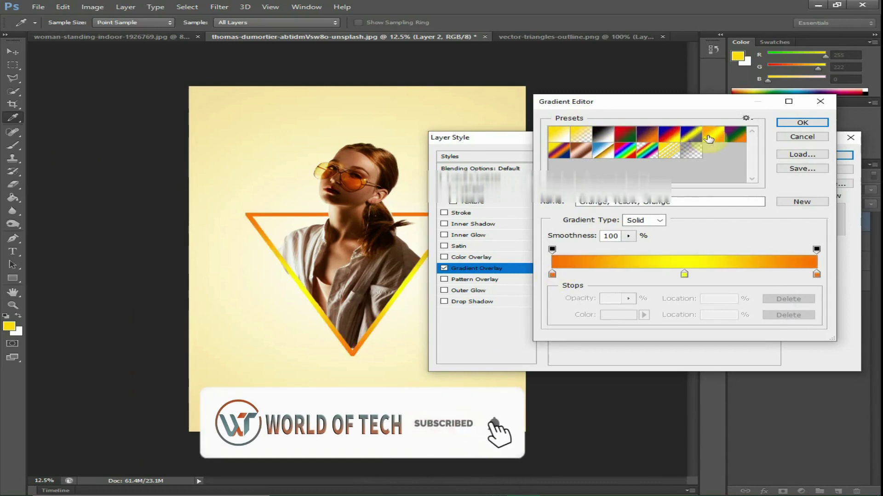
# Step: Recolour the overlay gradient's first colour stop to yellow e4d706
pyautogui.click(552, 274)
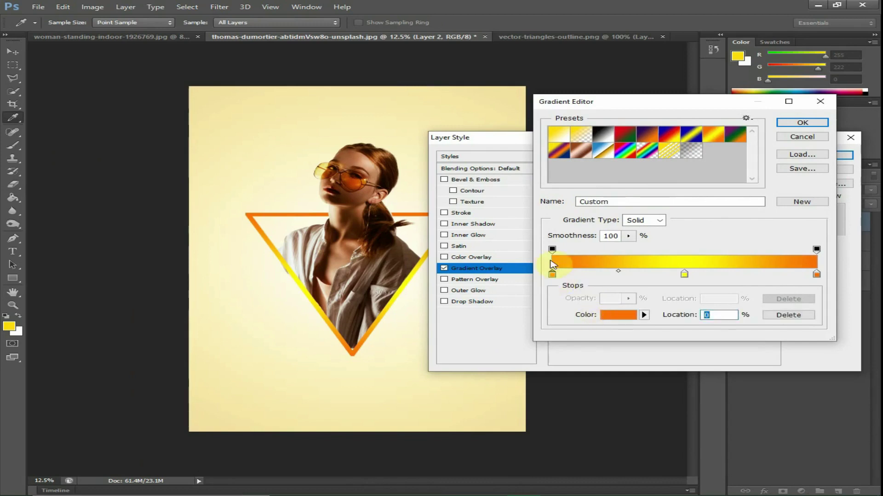
pyautogui.click(610, 319)
pyautogui.moveTo(526, 211); pyautogui.dragTo(528, 212)
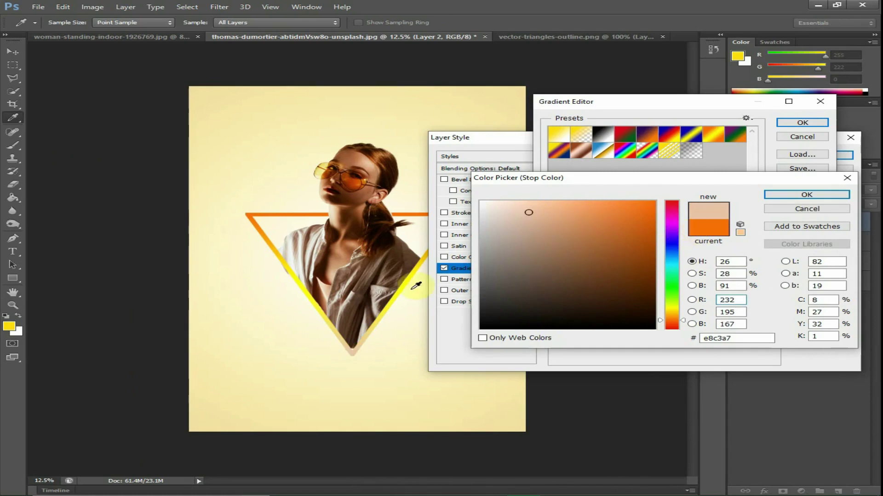
pyautogui.click(419, 277)
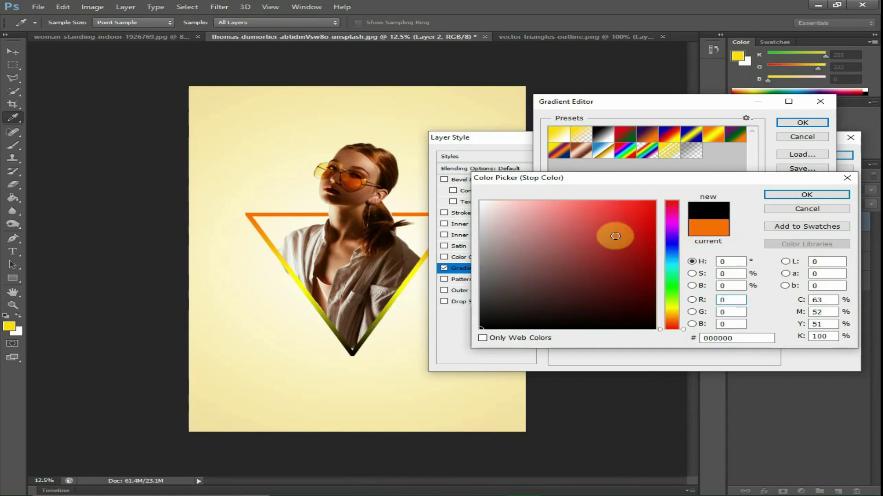
pyautogui.click(669, 310)
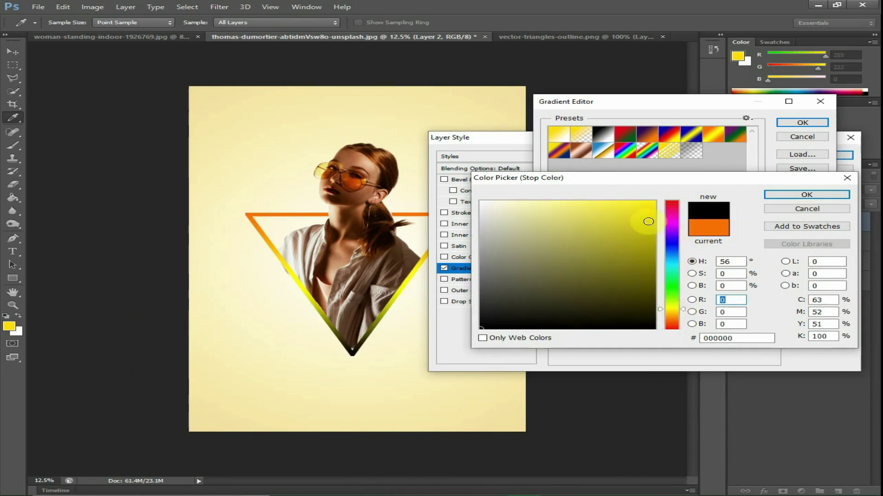
pyautogui.click(652, 212)
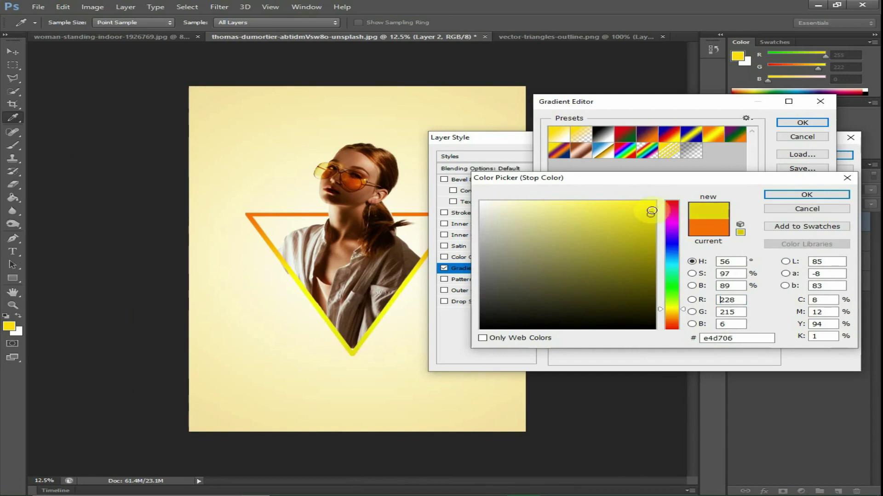
pyautogui.click(828, 194)
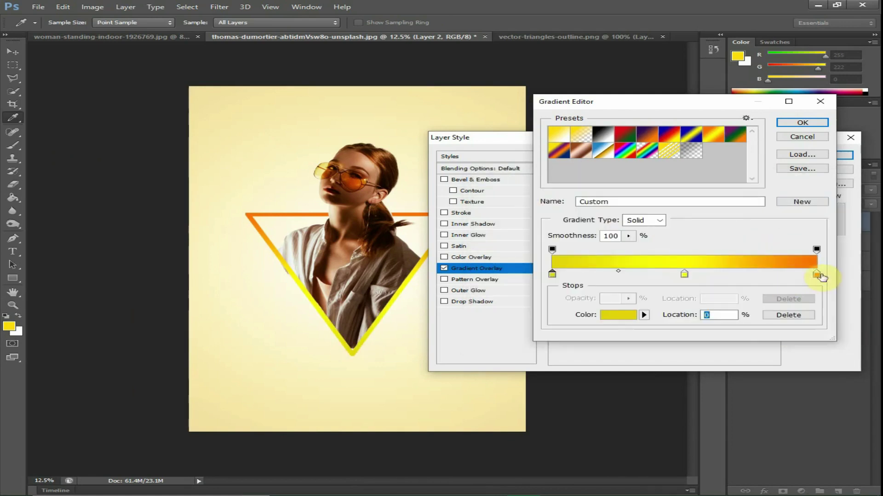
# Step: Recolour the overlay gradient's last colour stop to darker orange e1660a and accept the edited gradient
pyautogui.click(817, 275)
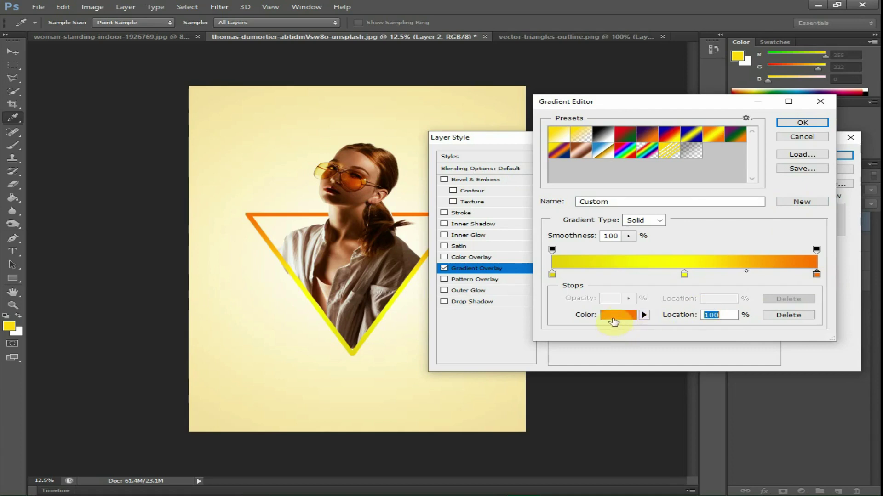
pyautogui.click(619, 315)
pyautogui.click(647, 216)
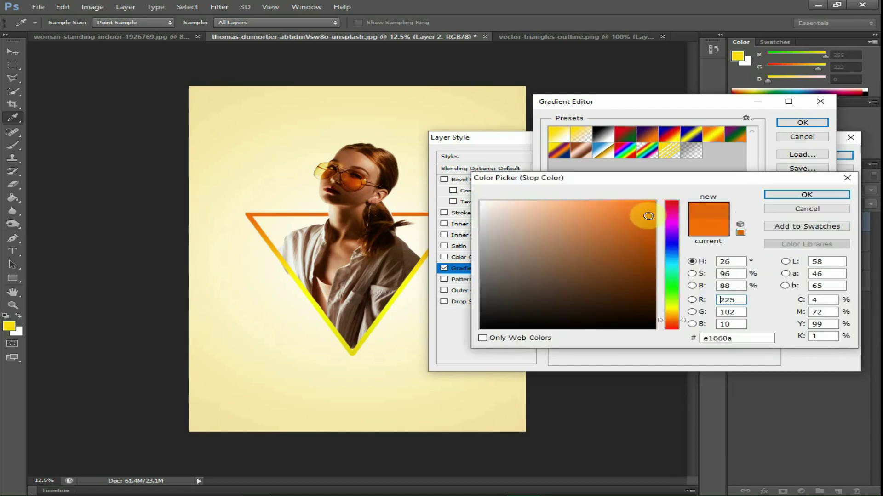
pyautogui.click(782, 194)
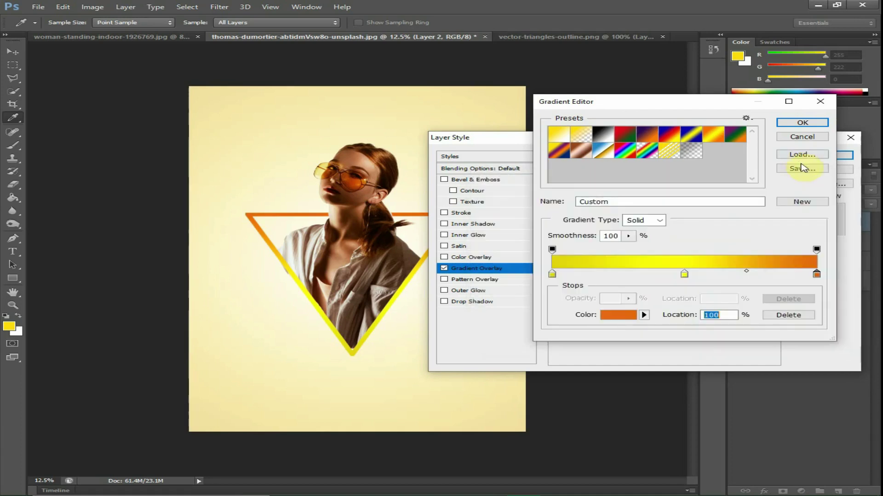
pyautogui.click(792, 122)
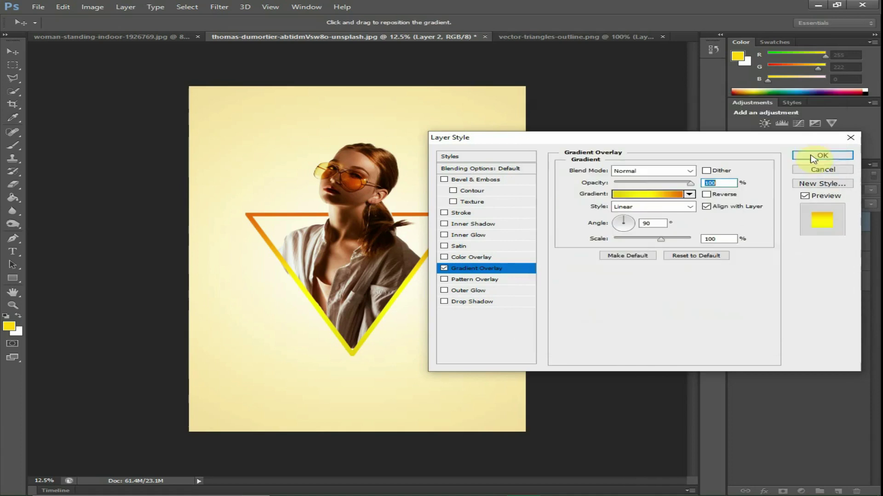
# Step: Add an Outer Glow to the triangle with a spread of 70% and a size of 40 px
pyautogui.click(477, 291)
pyautogui.click(656, 238)
pyautogui.click(634, 251)
pyautogui.moveTo(621, 248); pyautogui.dragTo(633, 248)
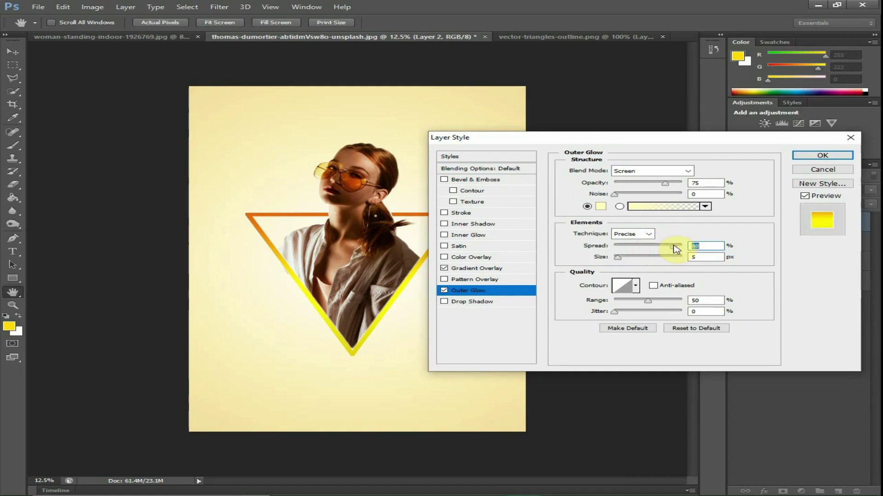
pyautogui.moveTo(665, 260); pyautogui.dragTo(630, 259)
pyautogui.moveTo(602, 142); pyautogui.dragTo(621, 145)
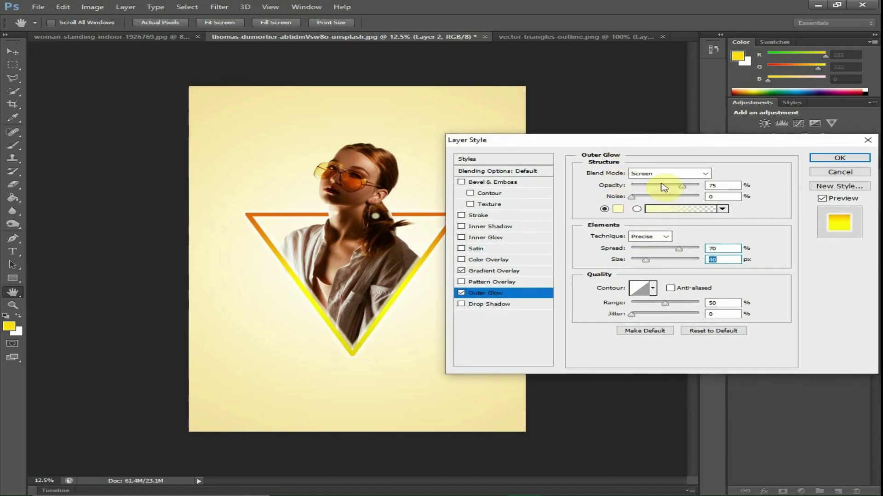
# Step: Set the triangle's Outer Glow to 60% opacity, 71% spread and 32 px size, and accept the layer style
pyautogui.moveTo(670, 186)
pyautogui.mouseDown()
pyautogui.moveTo(662, 187)
pyautogui.moveTo(672, 186)
pyautogui.mouseUp()
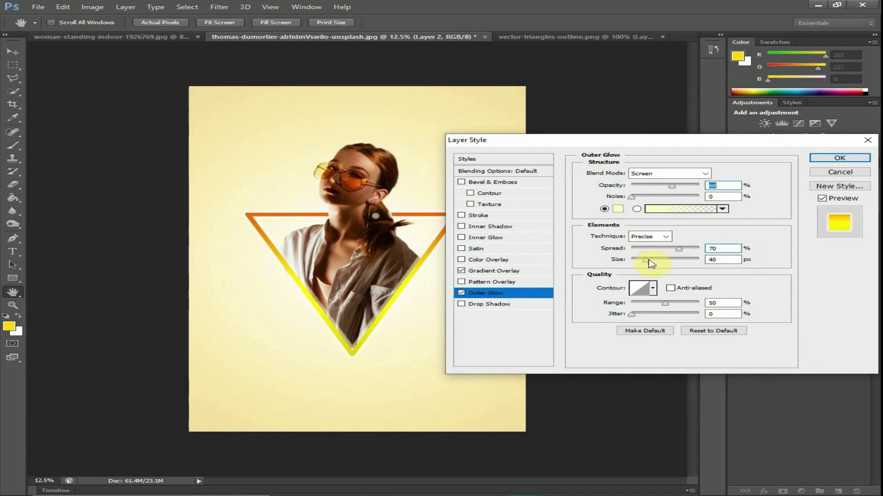
pyautogui.moveTo(650, 261); pyautogui.dragTo(644, 260)
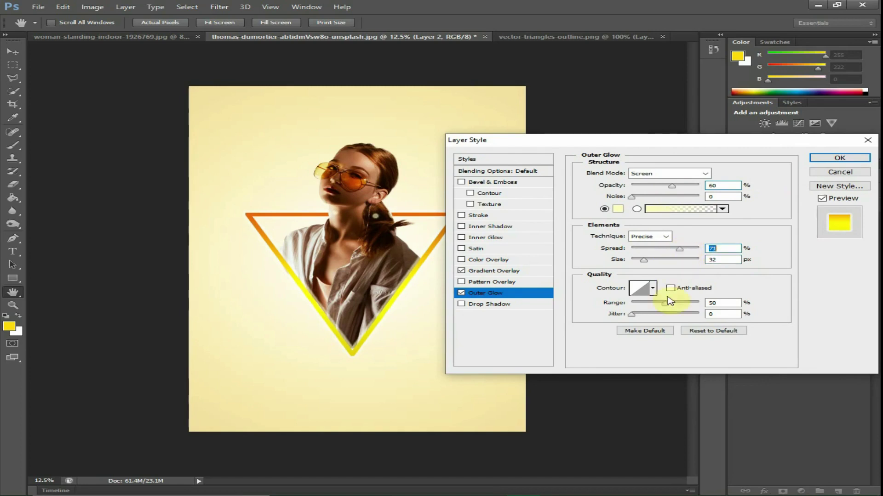
pyautogui.click(831, 159)
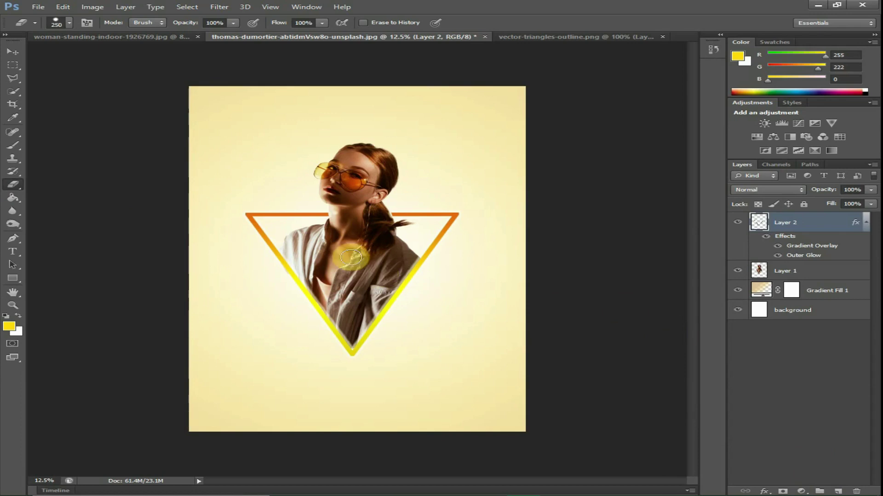
# Step: Scale the woman and triangle layers together to about 110% and reposition them near the middle of the canvas
pyautogui.click(811, 274)
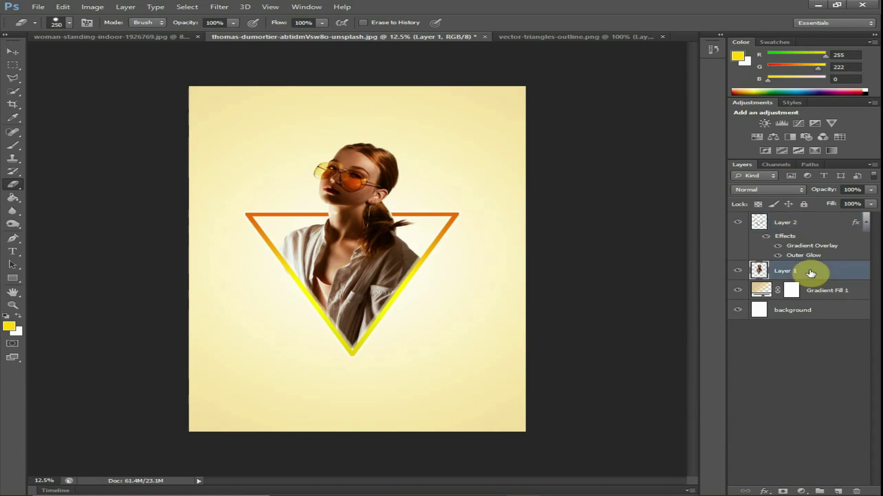
pyautogui.keyDown('ctrl'); pyautogui.click(806, 226); pyautogui.keyUp('ctrl')
pyautogui.click(12, 51)
pyautogui.click(458, 143)
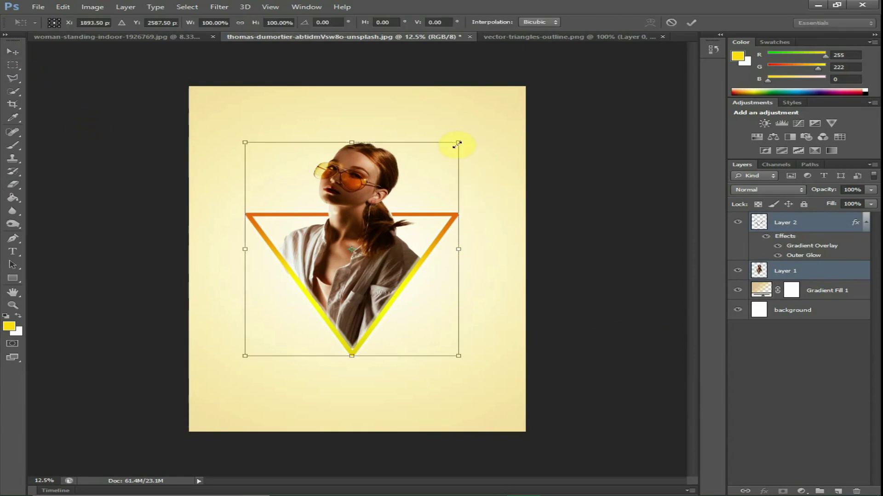
pyautogui.moveTo(461, 142); pyautogui.dragTo(481, 119)
pyautogui.moveTo(385, 160); pyautogui.dragTo(384, 163)
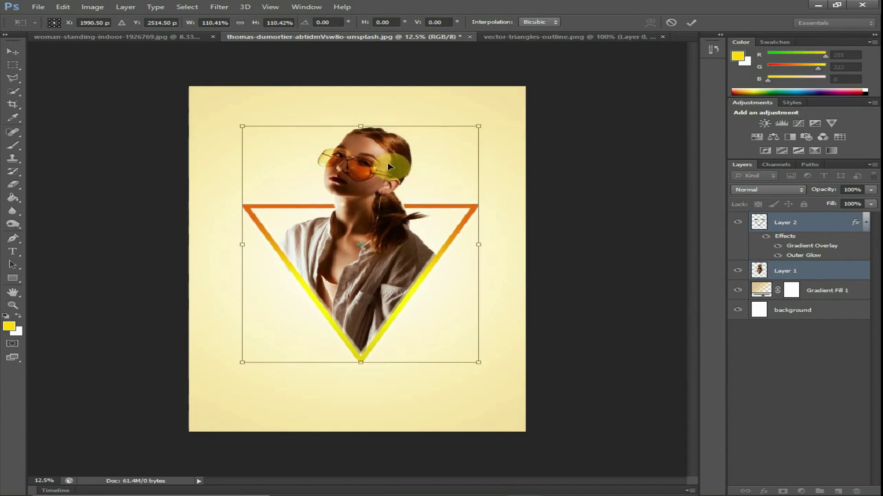
pyautogui.press('Return')
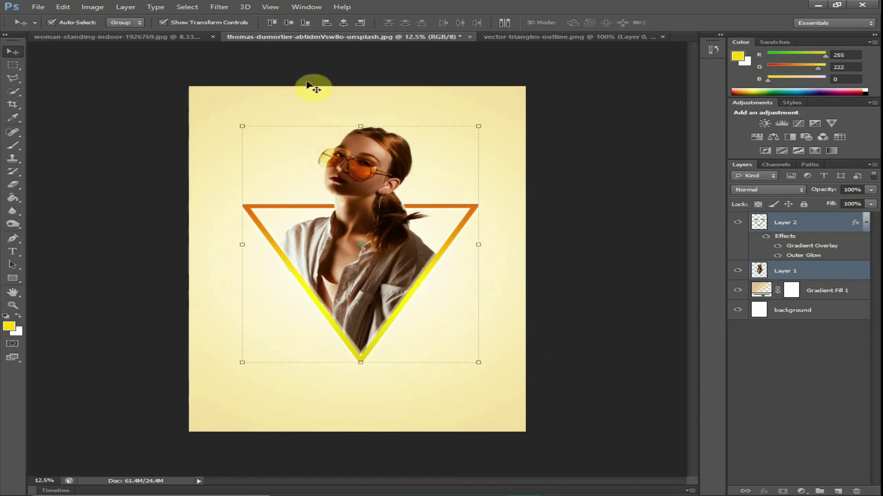
# Step: Add a Photo Filter adjustment above the woman's layer using Warming Filter (85) at 33% density
pyautogui.click(219, 7)
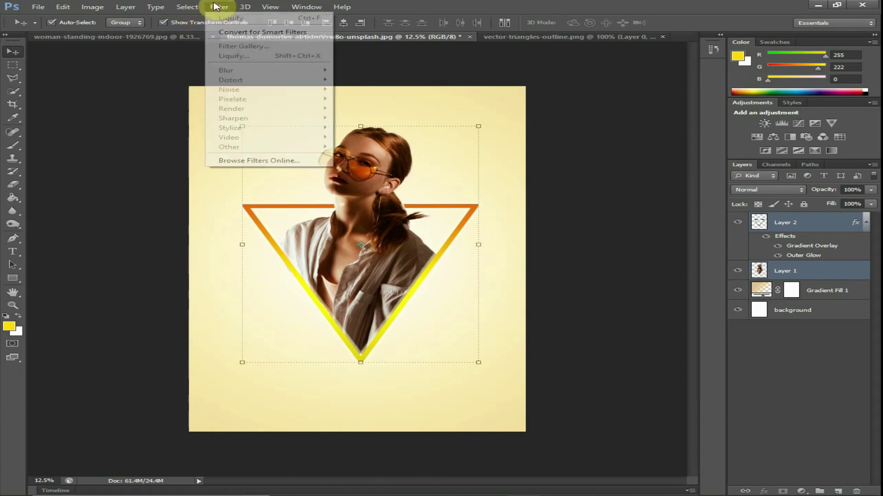
pyautogui.click(781, 273)
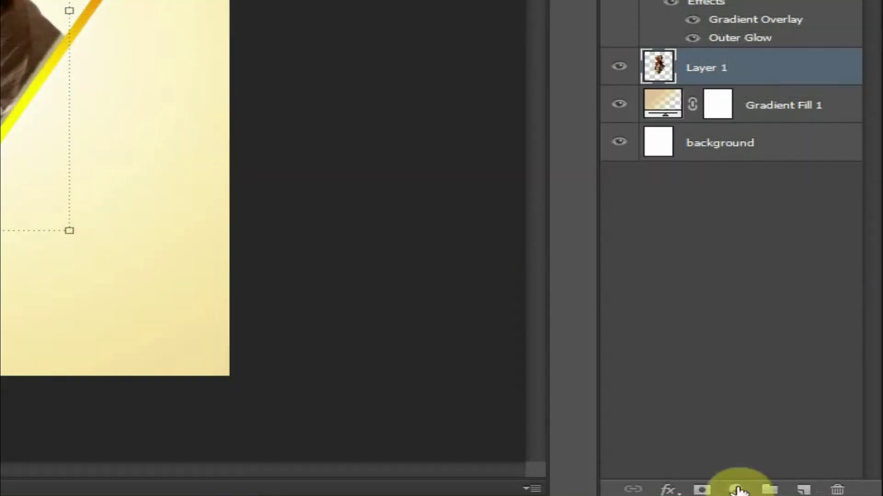
pyautogui.click(801, 491)
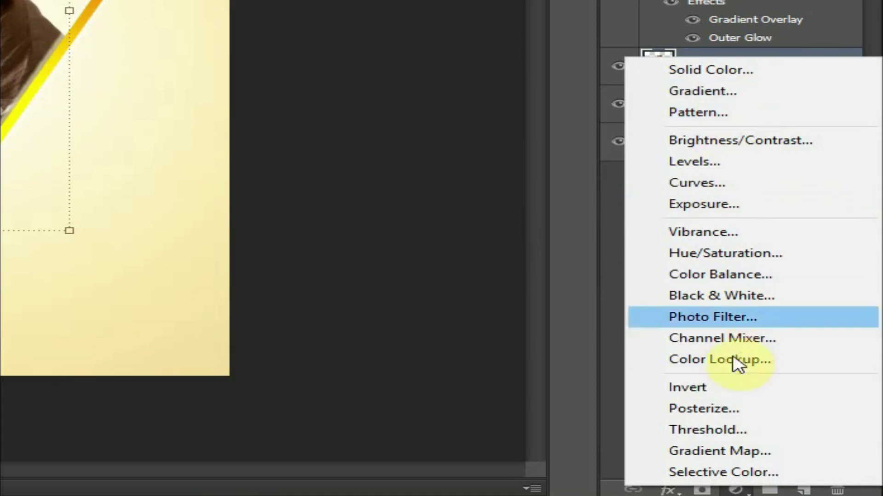
pyautogui.click(721, 318)
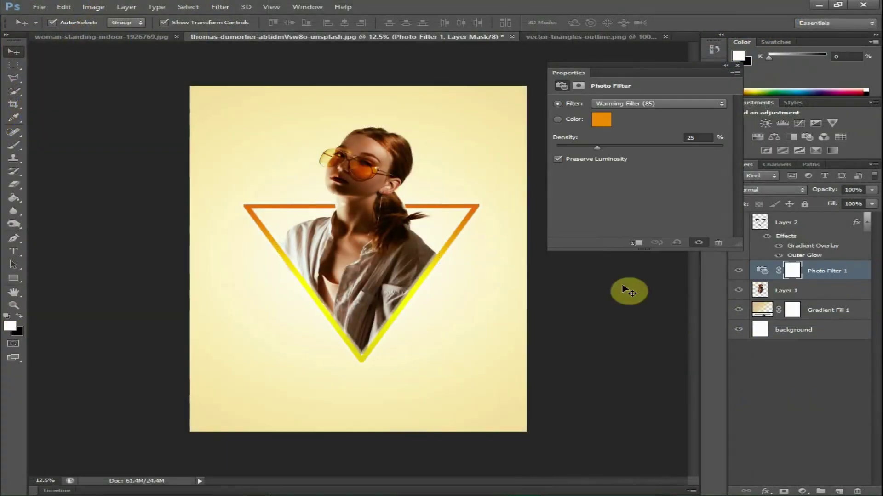
pyautogui.moveTo(598, 150); pyautogui.dragTo(622, 151)
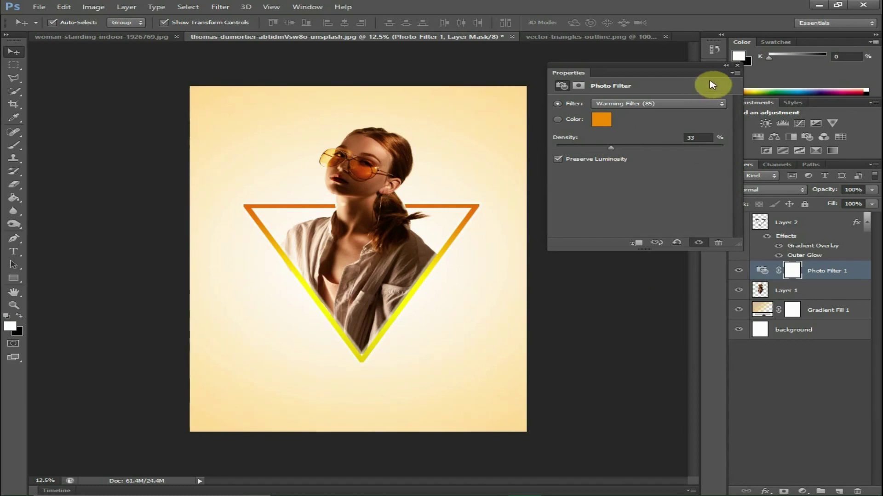
pyautogui.click(737, 65)
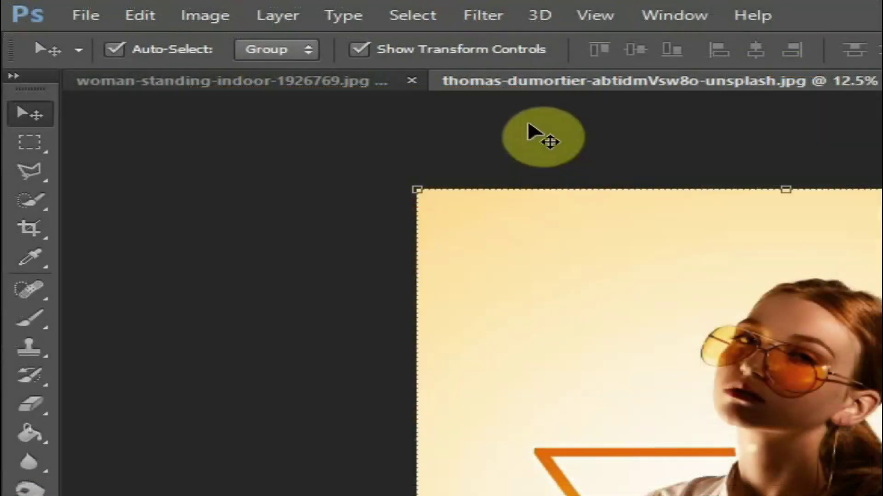
# Step: Open the Liquify filter on the composition and set the warp brush size to 250
pyautogui.click(489, 15)
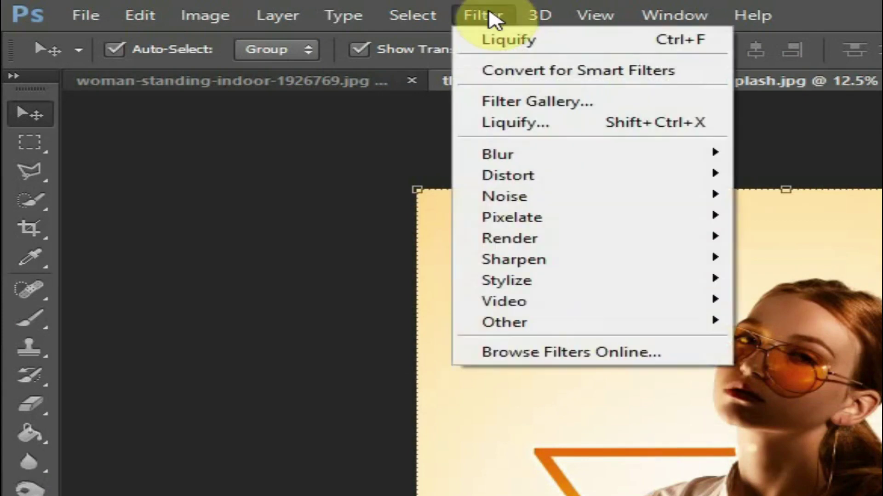
pyautogui.click(562, 124)
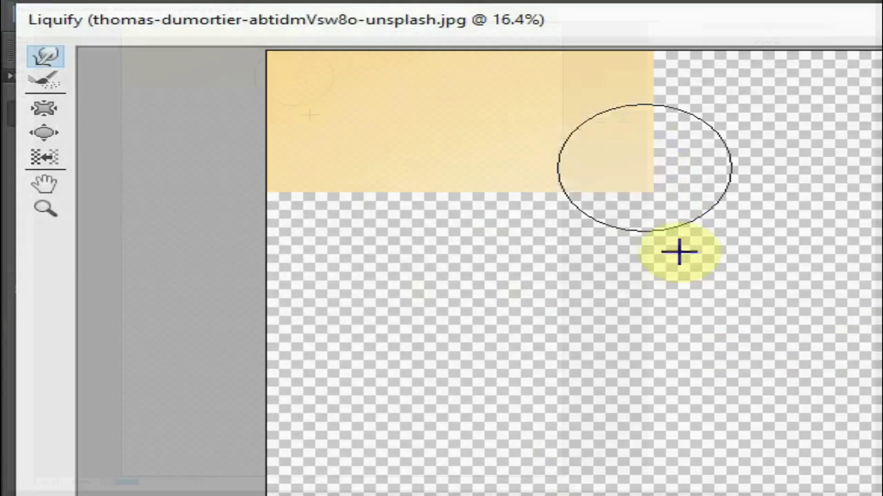
pyautogui.press('[')
pyautogui.press('[')
pyautogui.press('[')
pyautogui.press('[')
pyautogui.press('[')
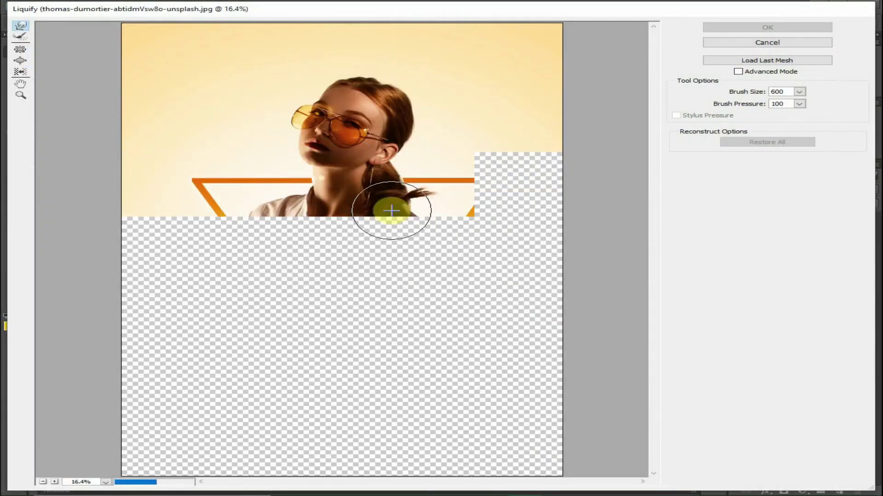
pyautogui.press('[')
pyautogui.press('[')
pyautogui.press('[')
pyautogui.press('[')
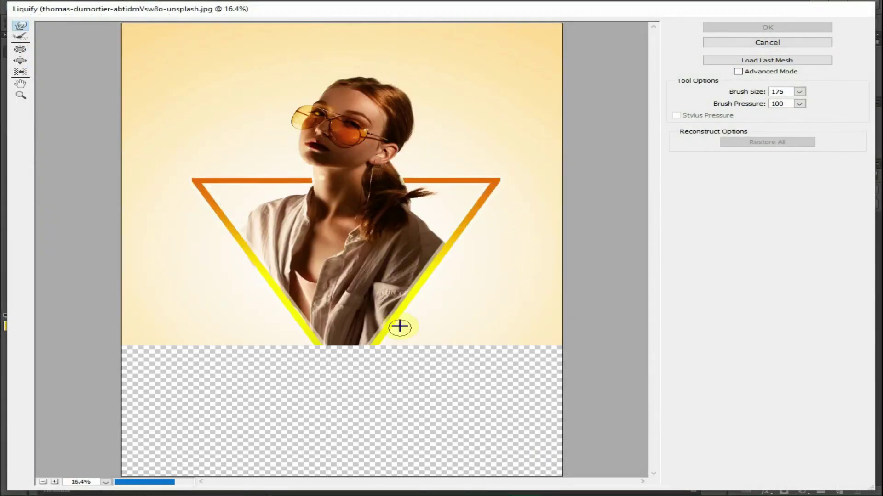
pyautogui.press('[')
pyautogui.press('[')
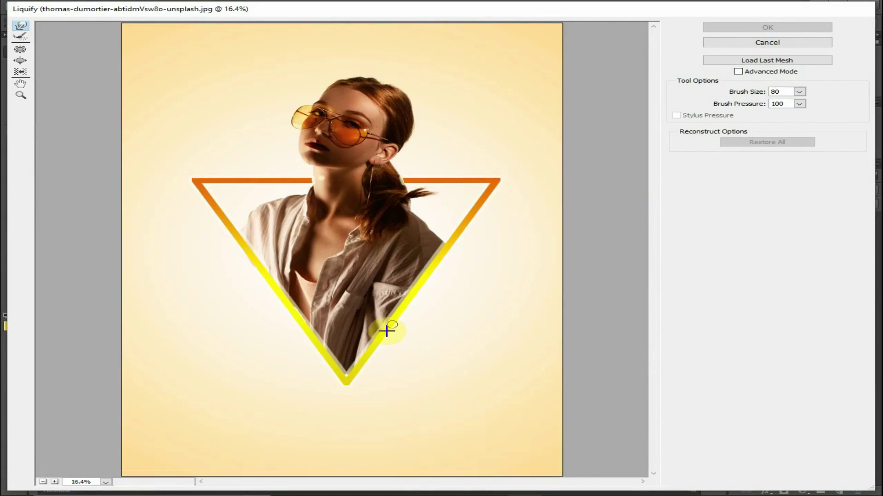
pyautogui.press(']')
pyautogui.press(']')
pyautogui.press(']')
pyautogui.press(']')
pyautogui.press(']')
# Step: Warp paint-like drips downward along both slanted sides and the bottom tip of the triangle outline
pyautogui.moveTo(429, 316)
pyautogui.mouseDown()
pyautogui.moveTo(425, 283)
pyautogui.moveTo(409, 347)
pyautogui.moveTo(406, 312)
pyautogui.moveTo(393, 368)
pyautogui.moveTo(387, 341)
pyautogui.moveTo(379, 399)
pyautogui.moveTo(386, 335)
pyautogui.moveTo(375, 384)
pyautogui.moveTo(364, 363)
pyautogui.moveTo(372, 356)
pyautogui.moveTo(383, 373)
pyautogui.moveTo(369, 364)
pyautogui.moveTo(350, 429)
pyautogui.moveTo(349, 387)
pyautogui.moveTo(347, 433)
pyautogui.mouseUp()
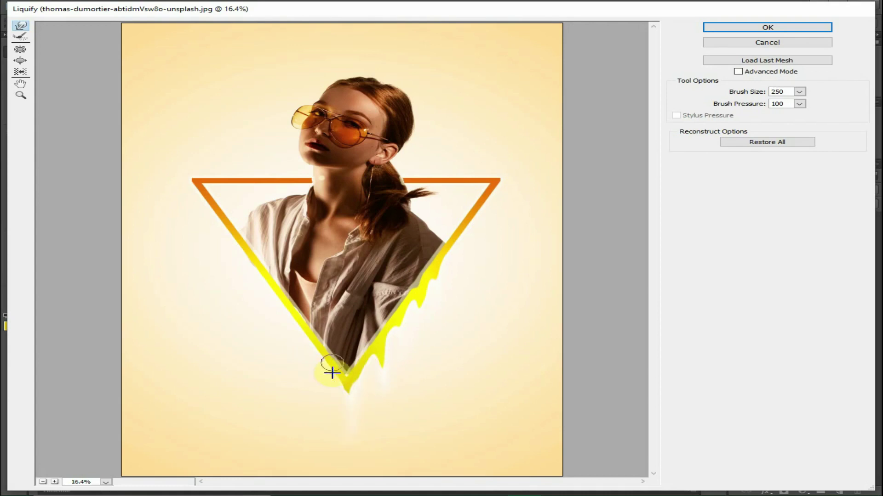
pyautogui.moveTo(319, 357); pyautogui.dragTo(315, 385)
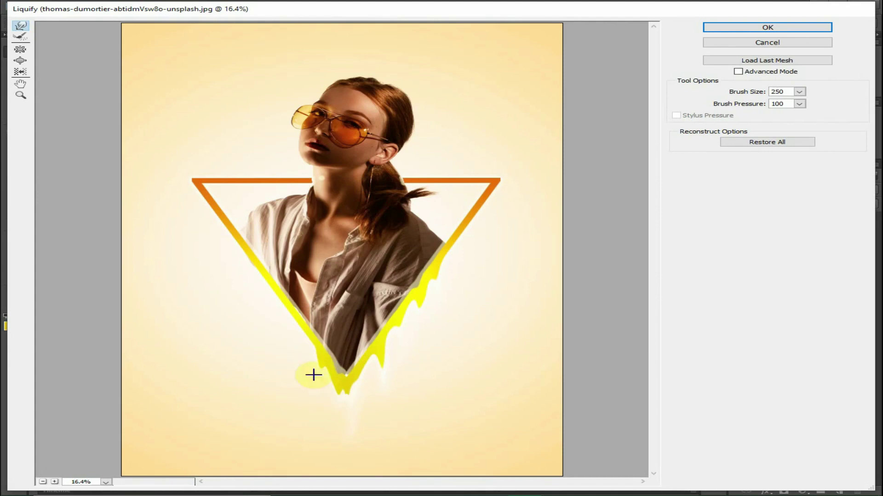
pyautogui.moveTo(302, 335); pyautogui.dragTo(301, 381)
pyautogui.moveTo(286, 307); pyautogui.dragTo(286, 369)
pyautogui.moveTo(268, 282); pyautogui.dragTo(265, 332)
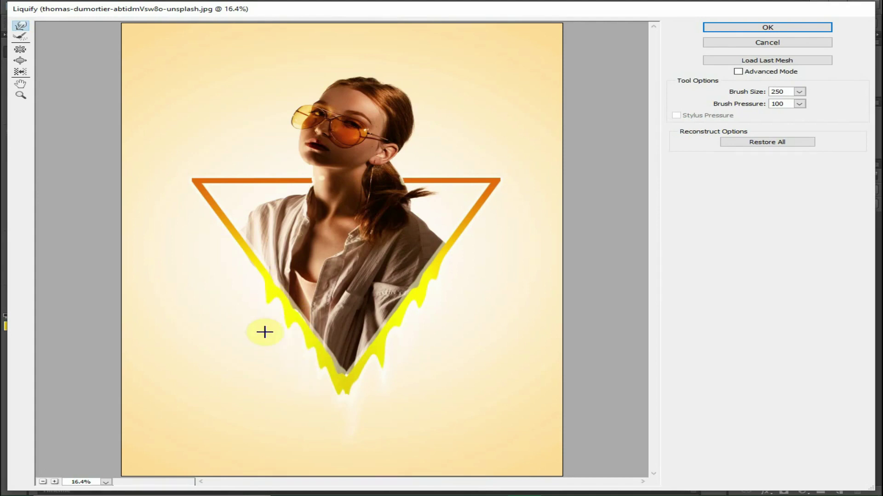
pyautogui.moveTo(270, 299); pyautogui.dragTo(275, 333)
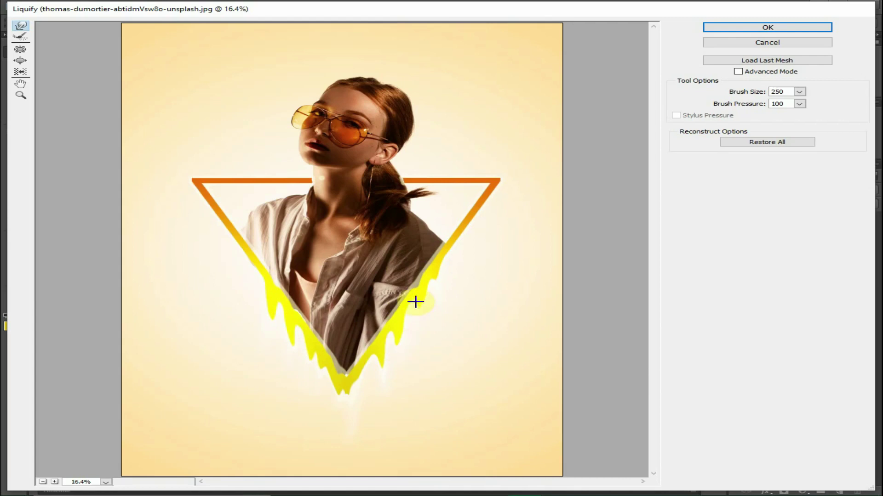
pyautogui.moveTo(436, 289)
pyautogui.mouseDown()
pyautogui.moveTo(455, 235)
pyautogui.moveTo(451, 278)
pyautogui.moveTo(473, 223)
pyautogui.moveTo(459, 277)
pyautogui.moveTo(459, 247)
pyautogui.moveTo(467, 231)
pyautogui.moveTo(465, 268)
pyautogui.moveTo(484, 209)
pyautogui.moveTo(479, 239)
pyautogui.mouseUp()
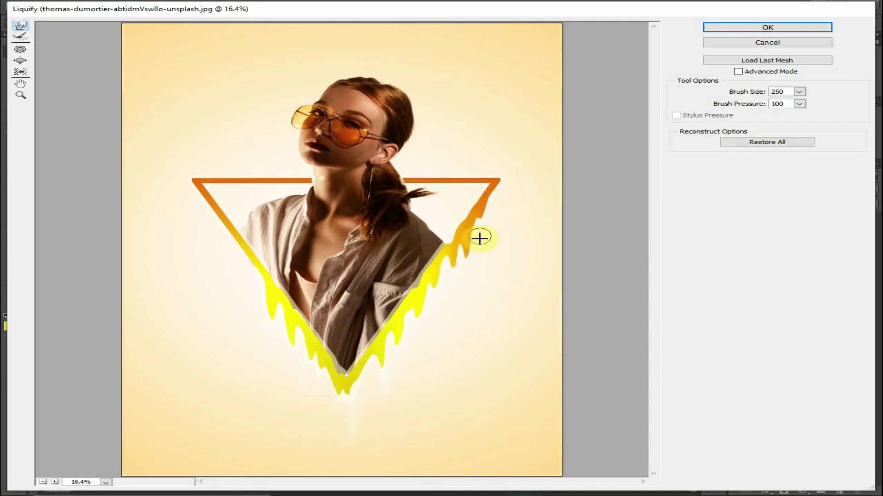
pyautogui.moveTo(236, 263)
pyautogui.mouseDown()
pyautogui.moveTo(244, 309)
pyautogui.moveTo(243, 262)
pyautogui.moveTo(246, 290)
pyautogui.moveTo(256, 275)
pyautogui.moveTo(260, 319)
pyautogui.moveTo(216, 212)
pyautogui.moveTo(222, 275)
pyautogui.moveTo(204, 199)
pyautogui.moveTo(208, 260)
pyautogui.moveTo(217, 240)
pyautogui.moveTo(203, 211)
pyautogui.moveTo(208, 243)
pyautogui.moveTo(224, 232)
pyautogui.moveTo(245, 294)
pyautogui.moveTo(257, 274)
pyautogui.moveTo(258, 312)
pyautogui.moveTo(259, 274)
pyautogui.moveTo(257, 316)
pyautogui.mouseUp()
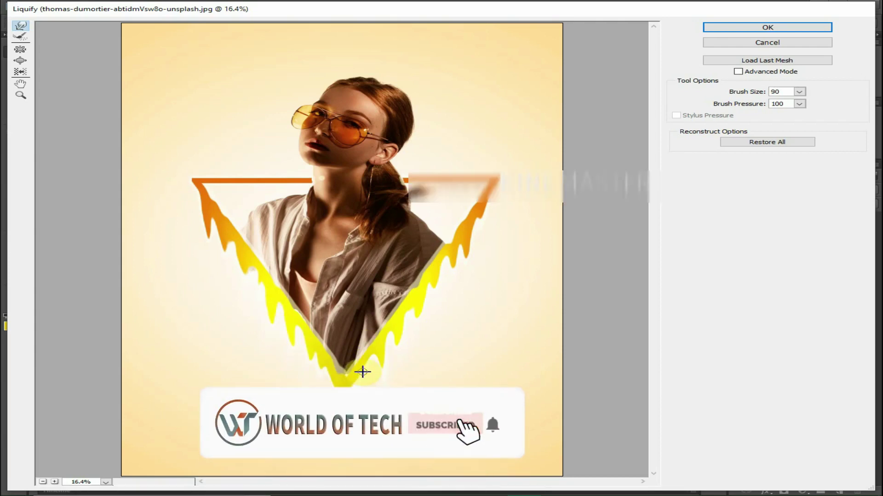
# Step: Add finer drips near the triangle's bottom tip and upper right side with brush size 150, and apply Liquify
pyautogui.press(']')
pyautogui.press(']')
pyautogui.moveTo(364, 372); pyautogui.dragTo(363, 398)
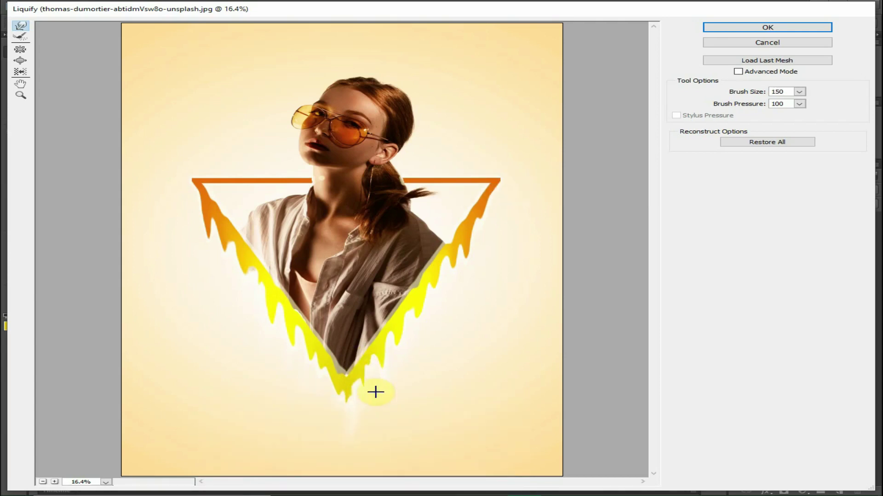
pyautogui.moveTo(478, 219)
pyautogui.mouseDown()
pyautogui.moveTo(489, 205)
pyautogui.moveTo(484, 230)
pyautogui.mouseUp()
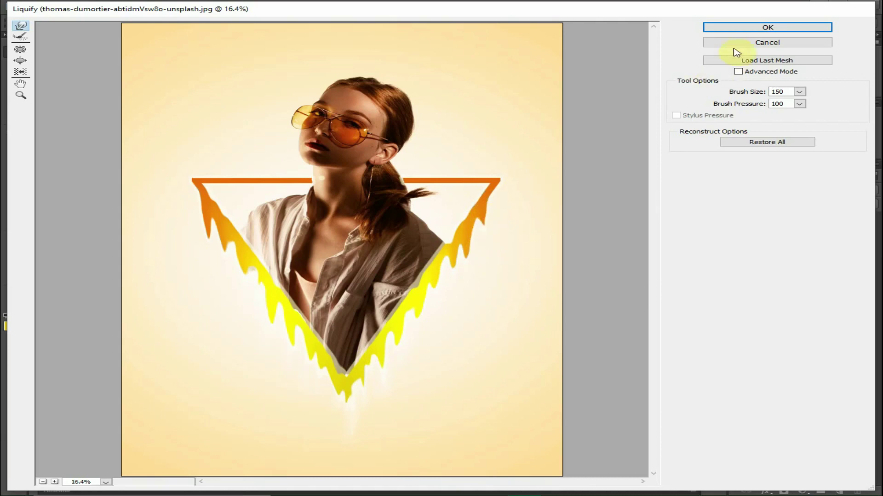
pyautogui.click(787, 29)
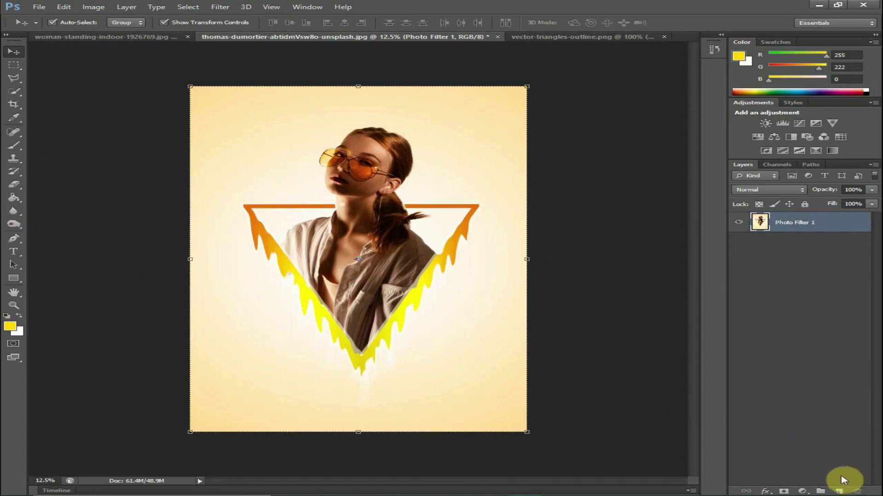
# Step: Create a new layer above the merged artwork and set the foreground colour to black 000000
pyautogui.click(839, 491)
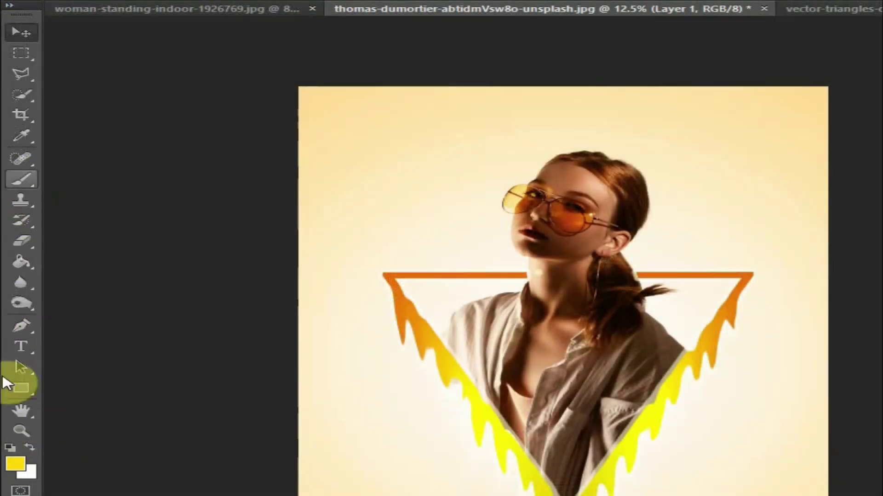
pyautogui.click(8, 449)
pyautogui.click(15, 462)
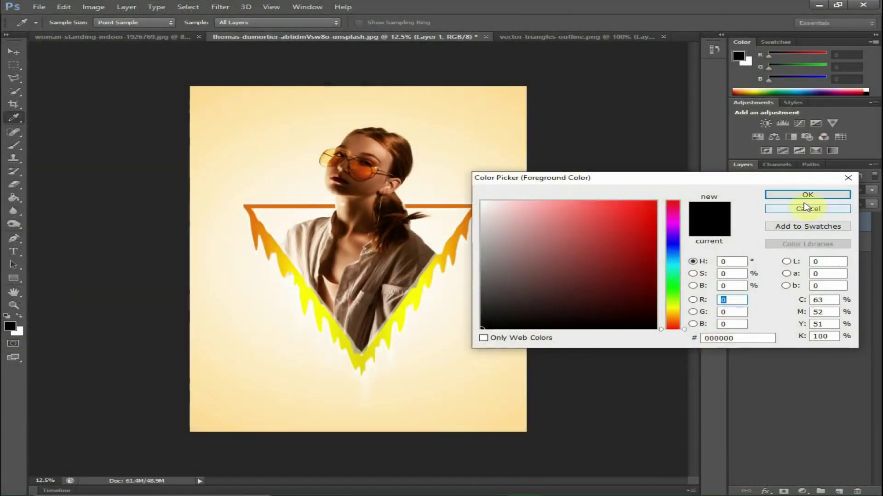
pyautogui.click(808, 196)
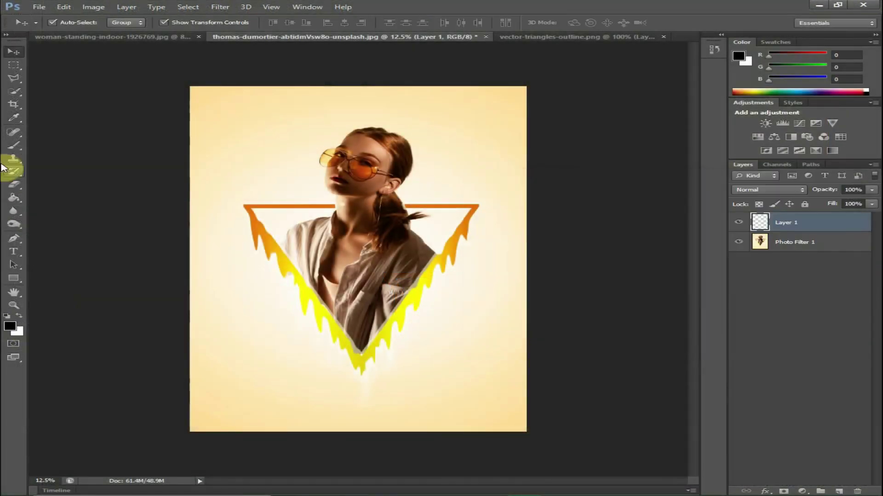
# Step: Paint a single soft black dab just below the triangle's tip with the Brush tool at 400 px
pyautogui.click(14, 146)
pyautogui.press('[')
pyautogui.press('[')
pyautogui.press('[')
pyautogui.press('[')
pyautogui.press('[')
pyautogui.press('[')
pyautogui.press('[')
pyautogui.press('[')
pyautogui.press('[')
pyautogui.press('[')
pyautogui.press('[')
pyautogui.press('[')
pyautogui.press('[')
pyautogui.press('[')
pyautogui.press('[')
pyautogui.press('[')
pyautogui.press('[')
pyautogui.press('[')
pyautogui.press('[')
pyautogui.press('[')
pyautogui.press('[')
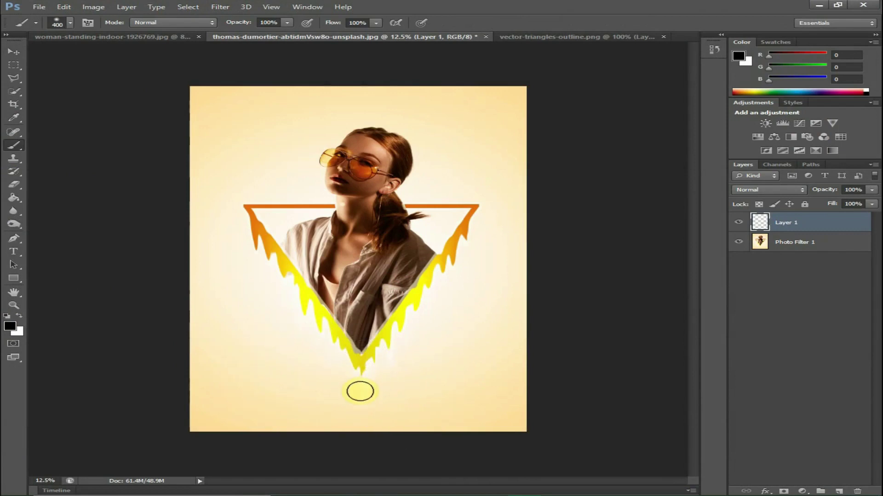
pyautogui.click(360, 393)
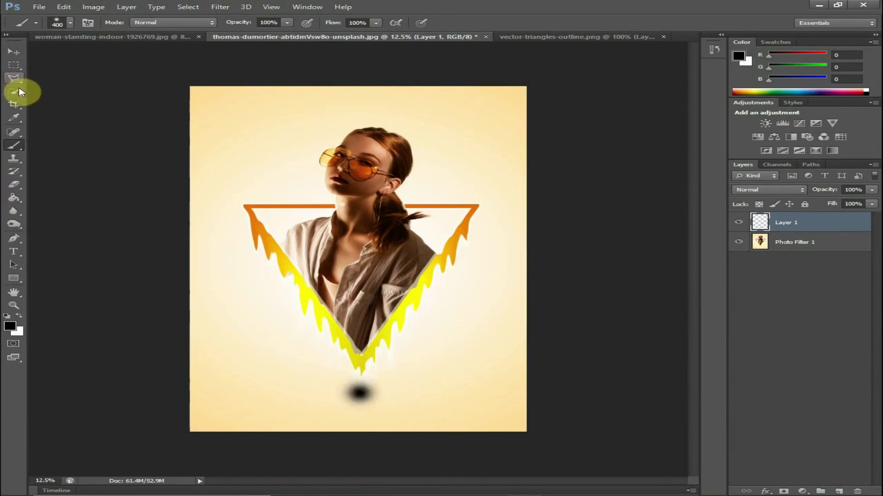
# Step: Stretch the dab into a flat shadow centred under the triangle, about 534% wide and 63% high, with layer opacity at about 48%
pyautogui.click(14, 52)
pyautogui.moveTo(389, 391); pyautogui.dragTo(527, 387)
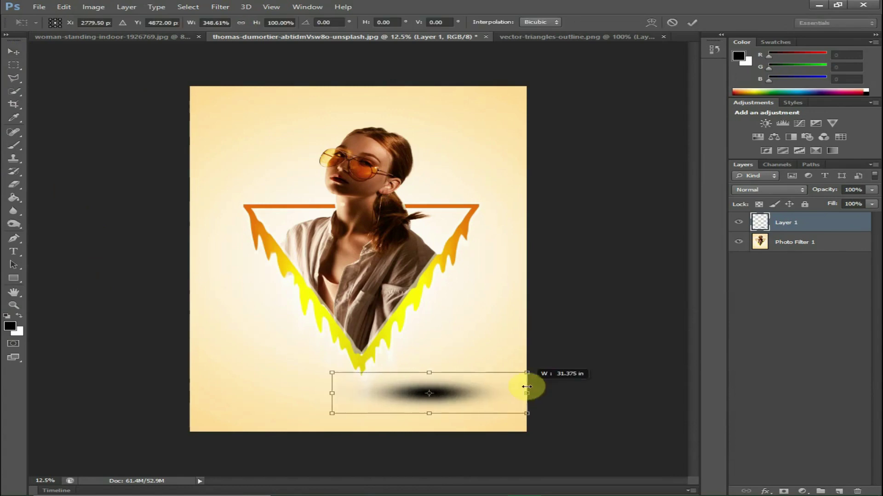
pyautogui.moveTo(455, 396); pyautogui.dragTo(393, 398)
pyautogui.moveTo(269, 395); pyautogui.dragTo(165, 394)
pyautogui.moveTo(312, 410); pyautogui.dragTo(388, 389)
pyautogui.moveTo(824, 191); pyautogui.dragTo(817, 192)
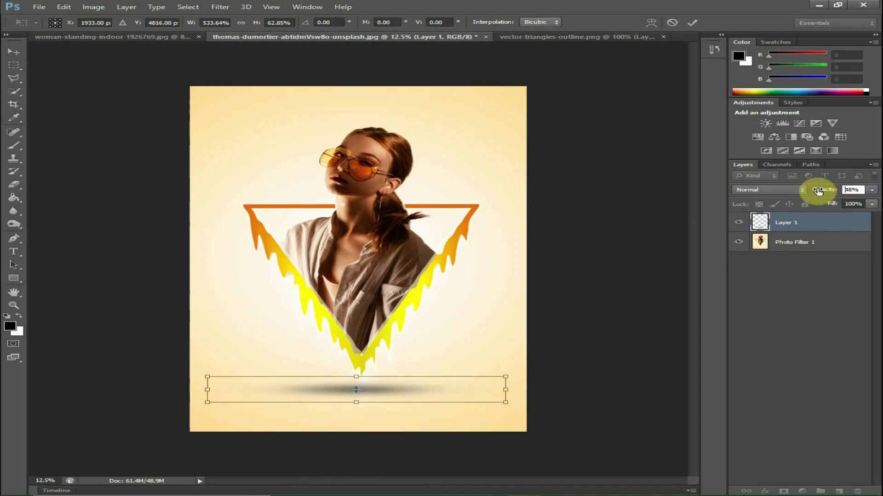
pyautogui.press('Return')
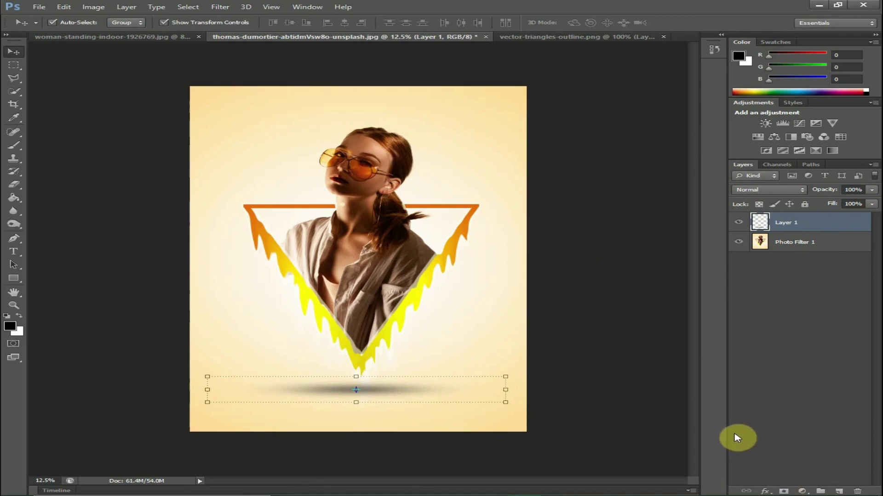
# Step: Brighten the Photo Filter 1 layer slightly with a Curves adjustment, mapping RGB input 140 to output 143
pyautogui.click(790, 253)
pyautogui.hotkey('ctrl', 'm')
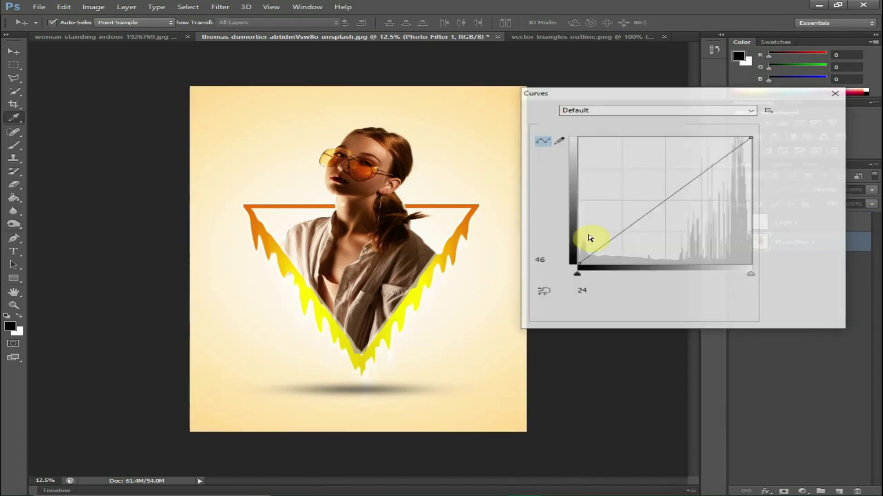
pyautogui.moveTo(668, 198); pyautogui.dragTo(673, 192)
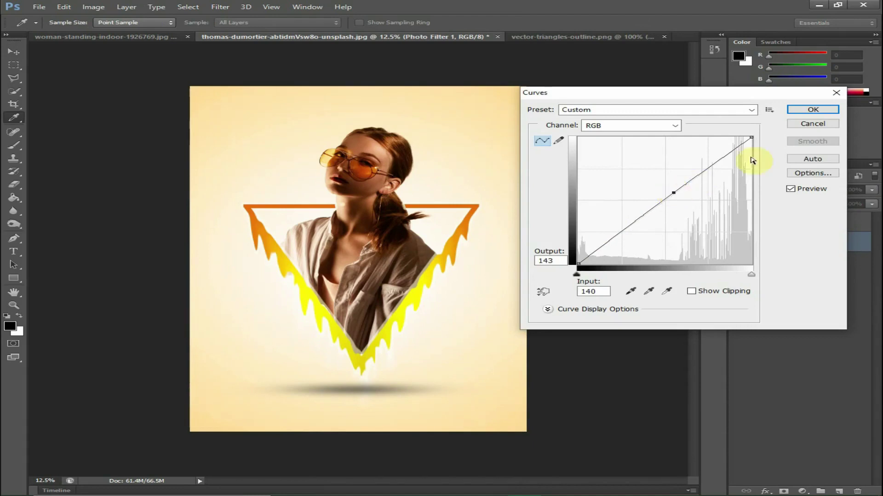
pyautogui.click(801, 110)
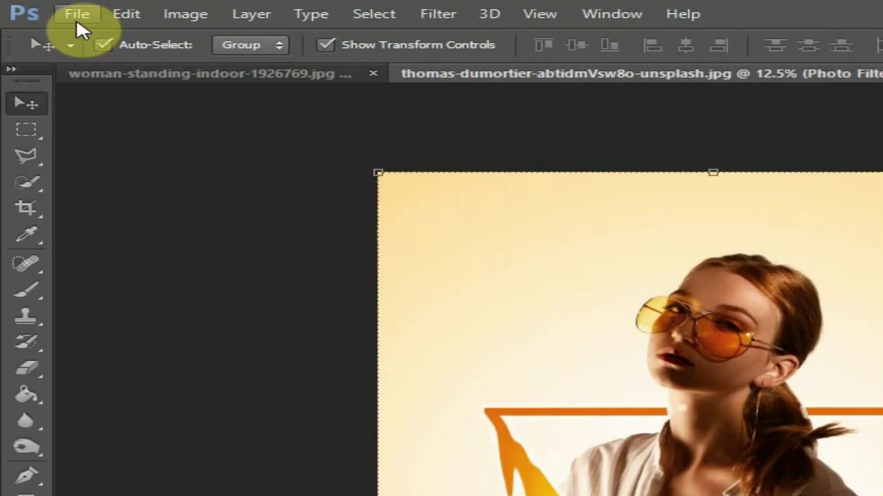
# Step: Save a copy of the composition to the Desktop in JPEG format, named "triangle photo"
pyautogui.click(76, 17)
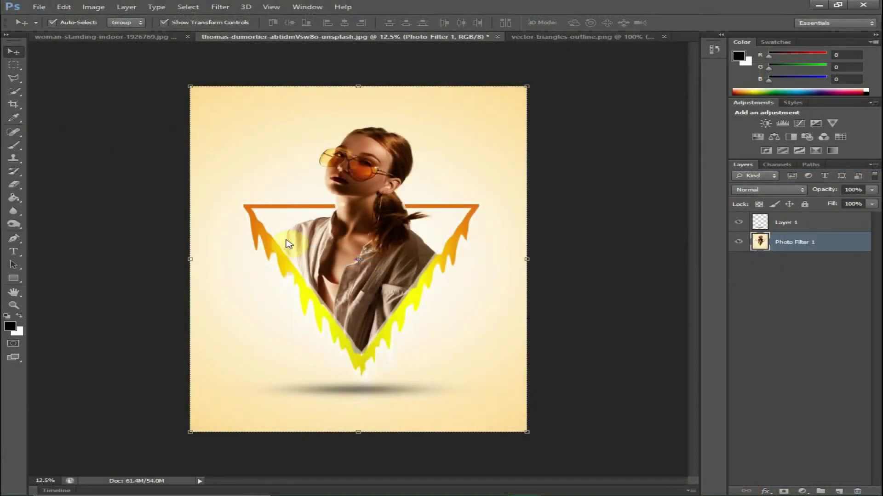
pyautogui.click(487, 358)
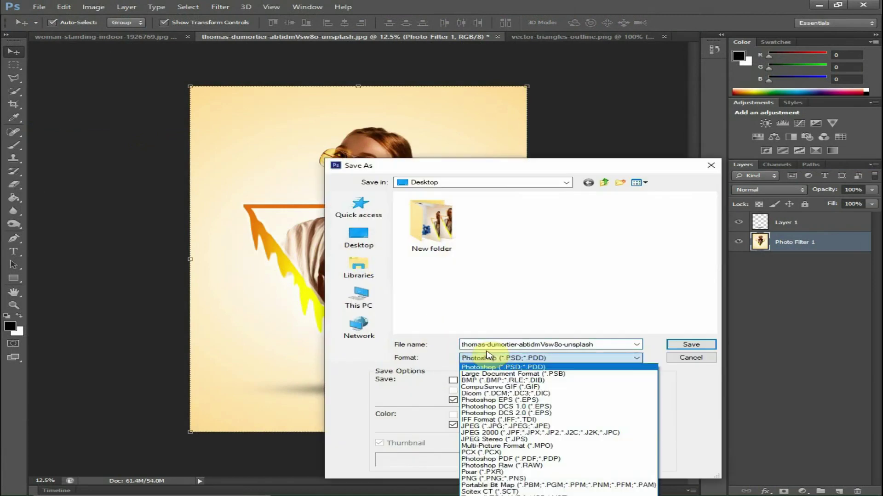
pyautogui.click(506, 427)
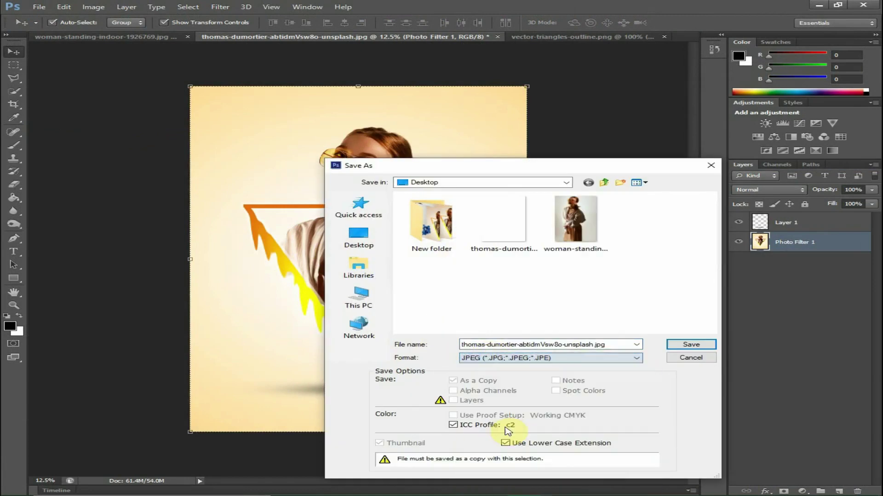
pyautogui.doubleClick(533, 345)
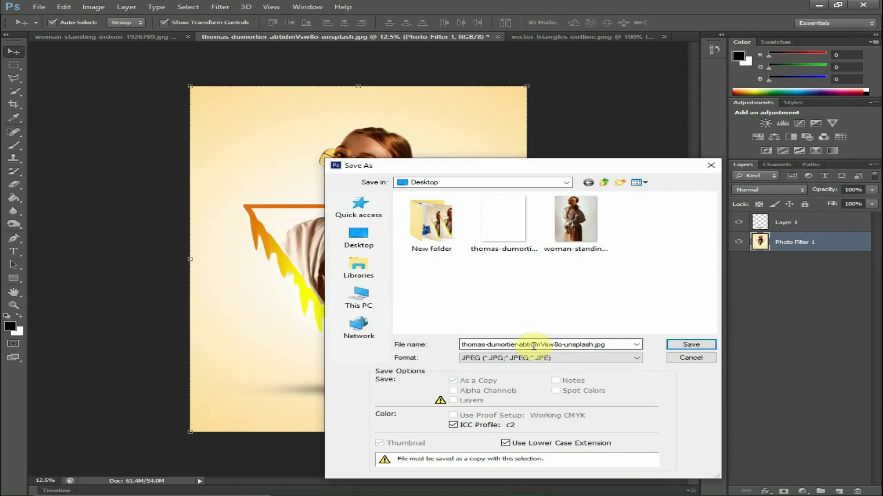
pyautogui.press('BackSpace')
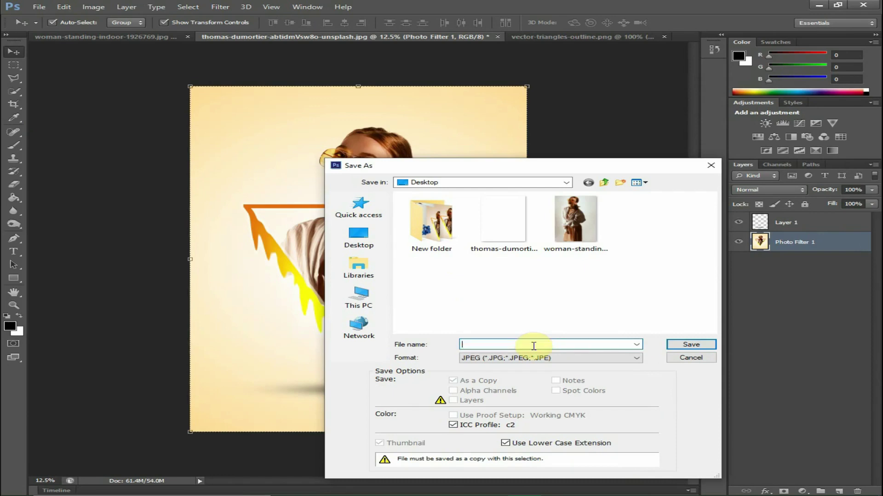
pyautogui.write('tr')
pyautogui.write('angle photo')
pyautogui.press('Return')
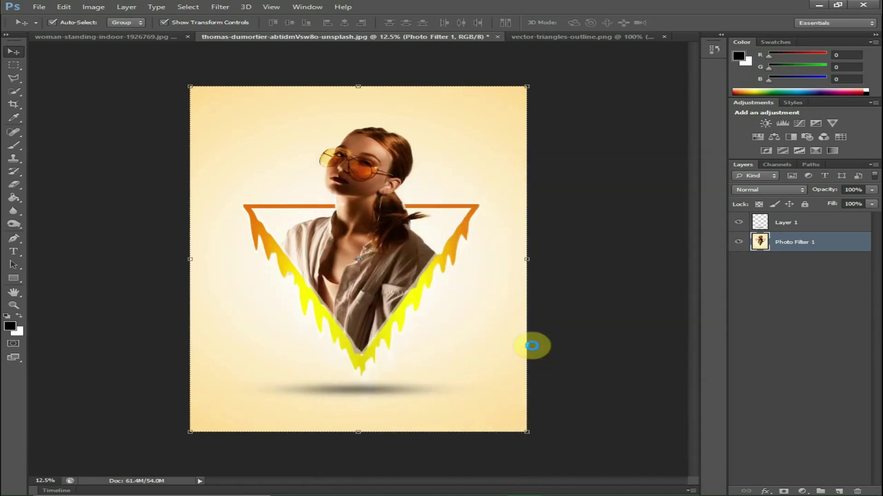
pyautogui.press('Return')
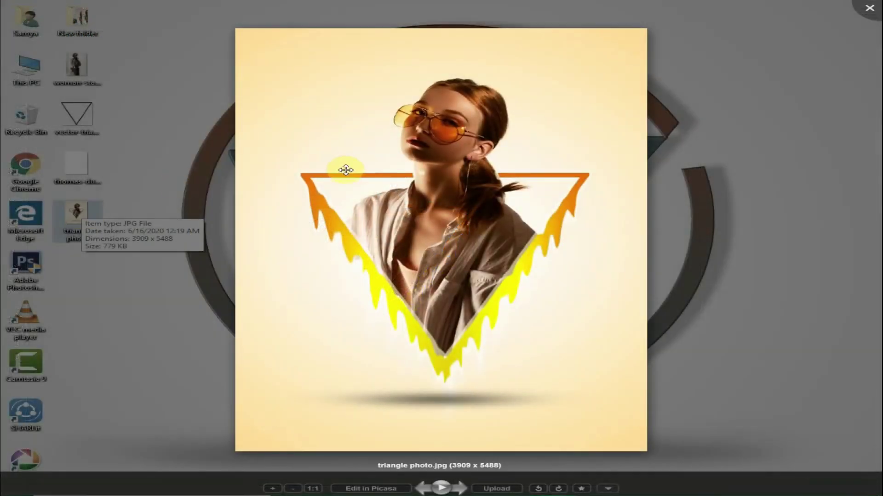
# Step: View the exported triangle photo.jpg in the Picasa photo viewer, and close the viewer
pyautogui.scroll(-2, 384, 181)
pyautogui.click(878, 5)
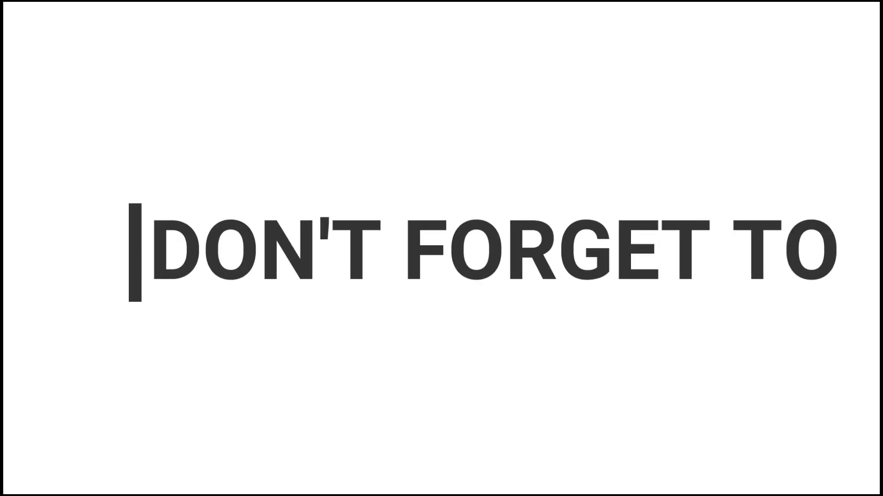